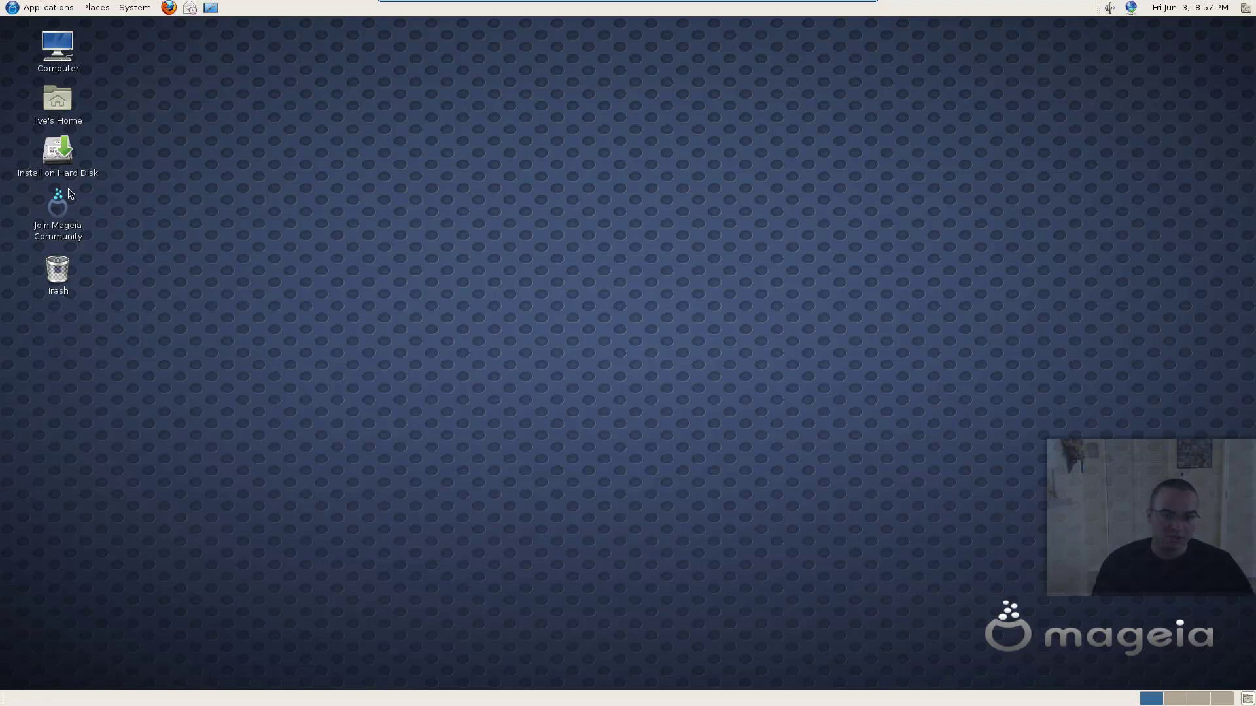
- Browse the Internet, Office, Graphics and Sound & Video submenus of the Applications menu
click(54, 10)
mouse_move(67, 25)
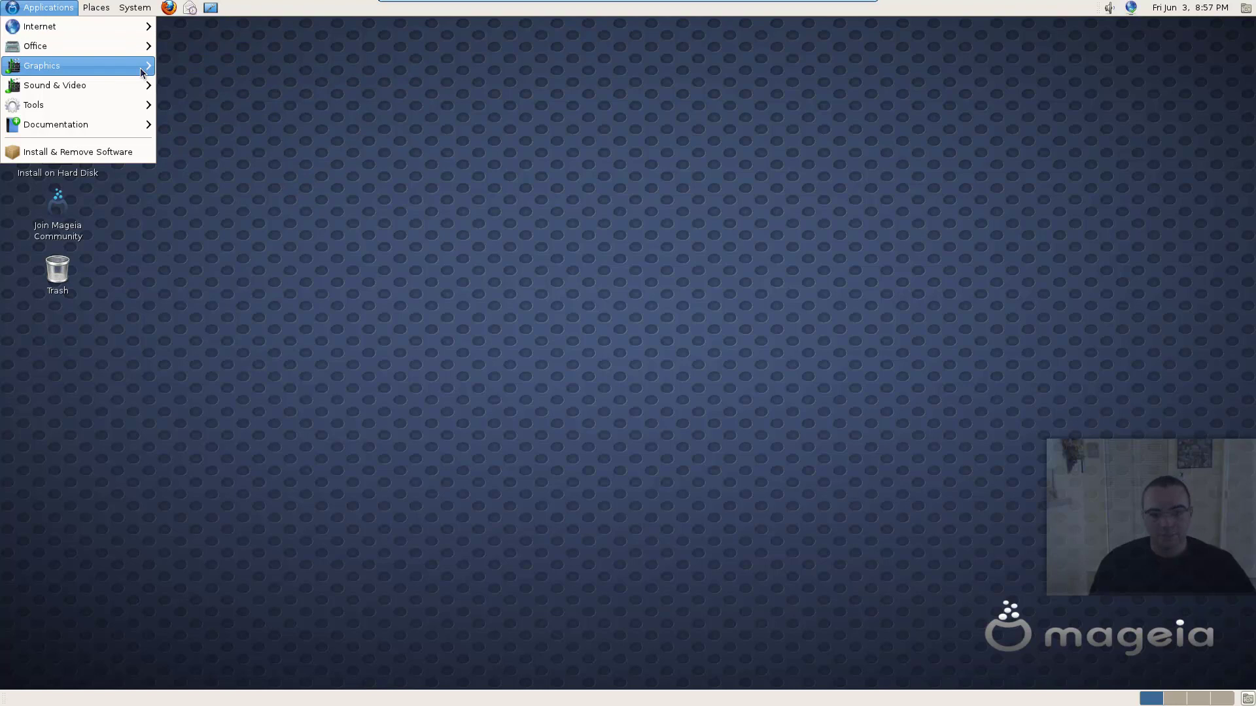
mouse_move(147, 71)
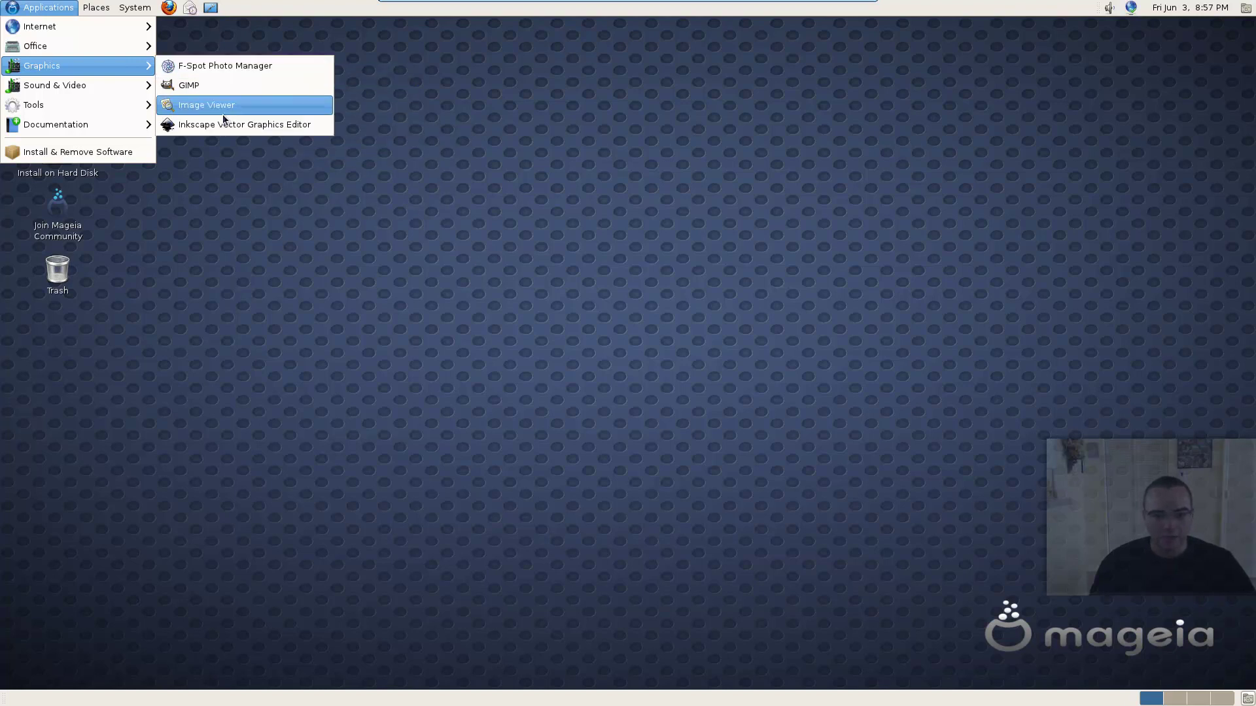
mouse_move(90, 85)
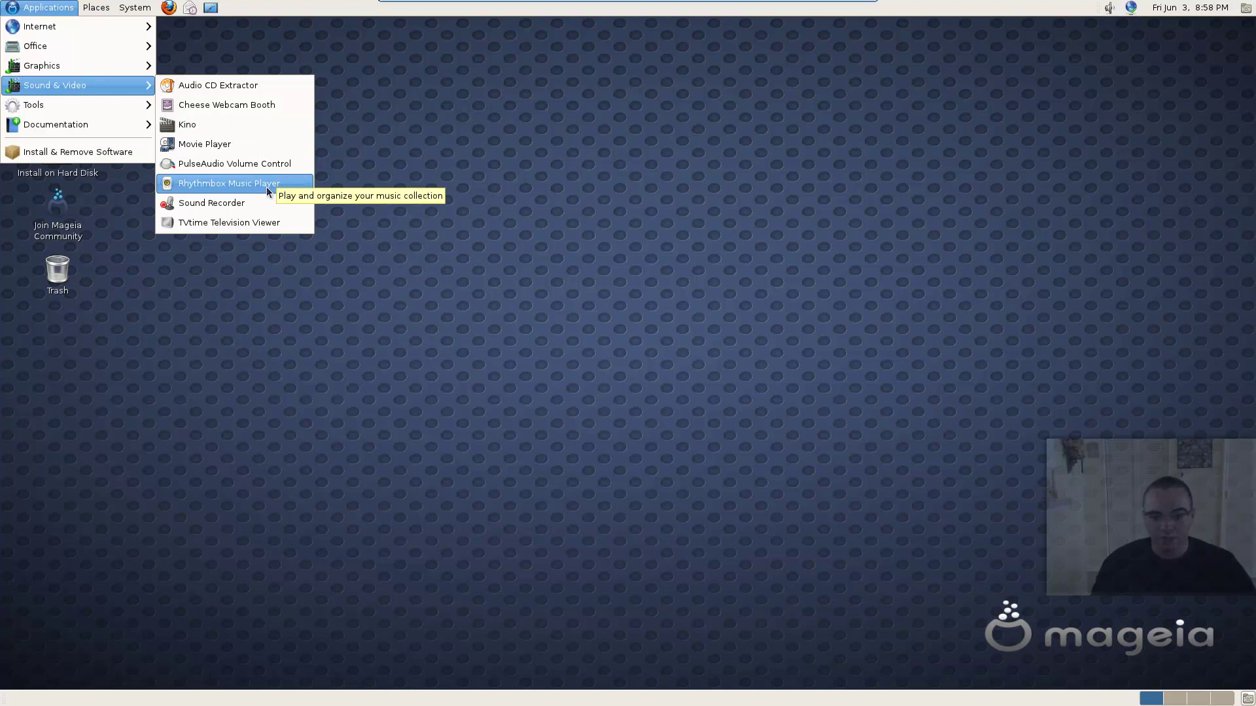
- Launch TVtime, find no /dev/video0 signal, close it, and reopen the Applications menu
click(257, 225)
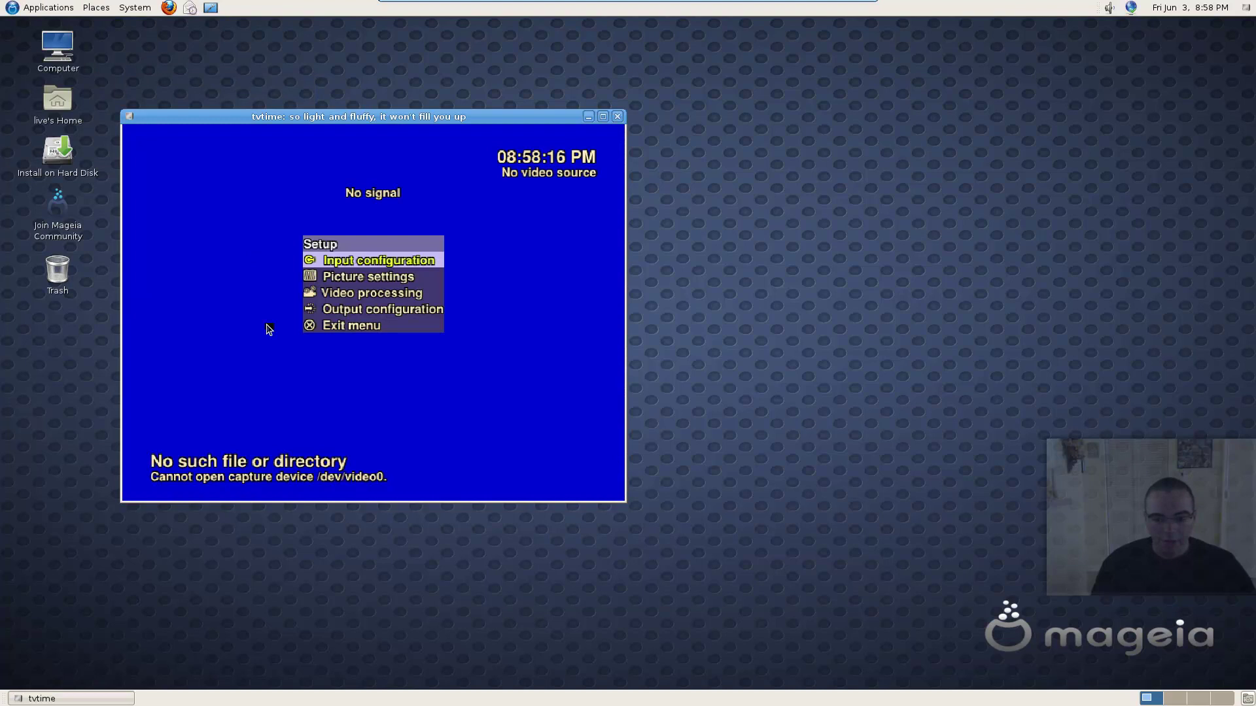
key(Up)
key(Up)
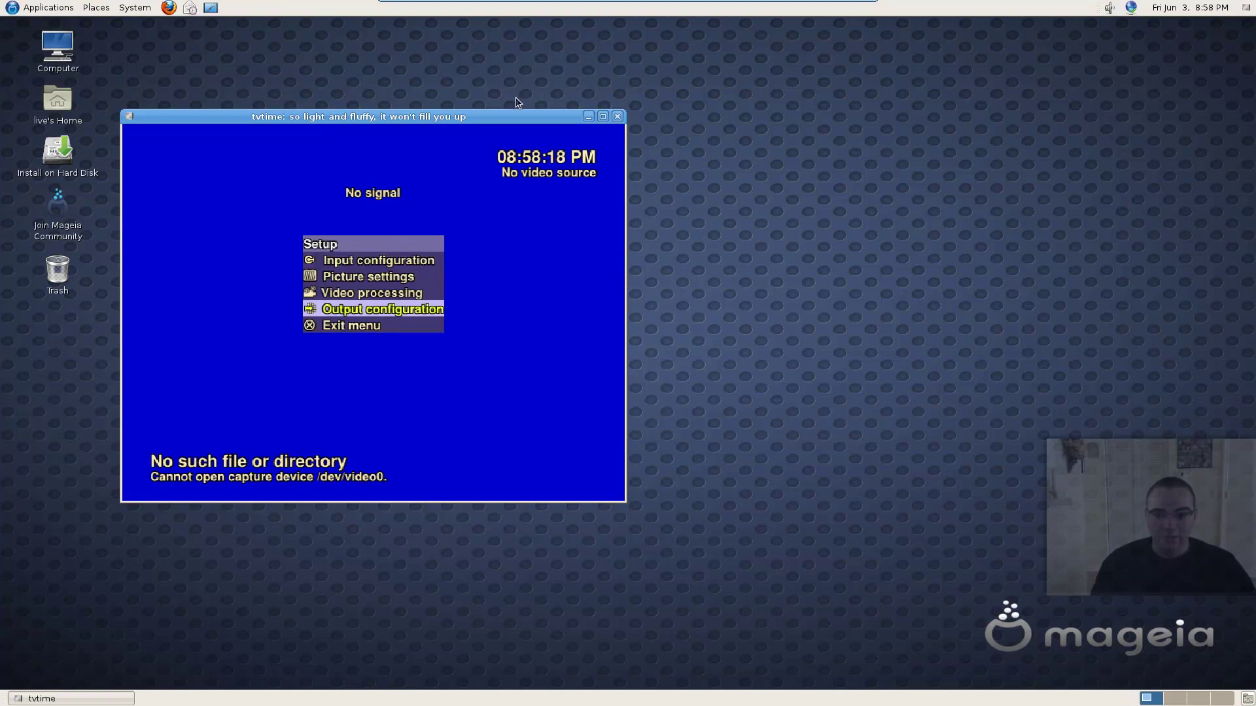
drag(565, 119, 623, 119)
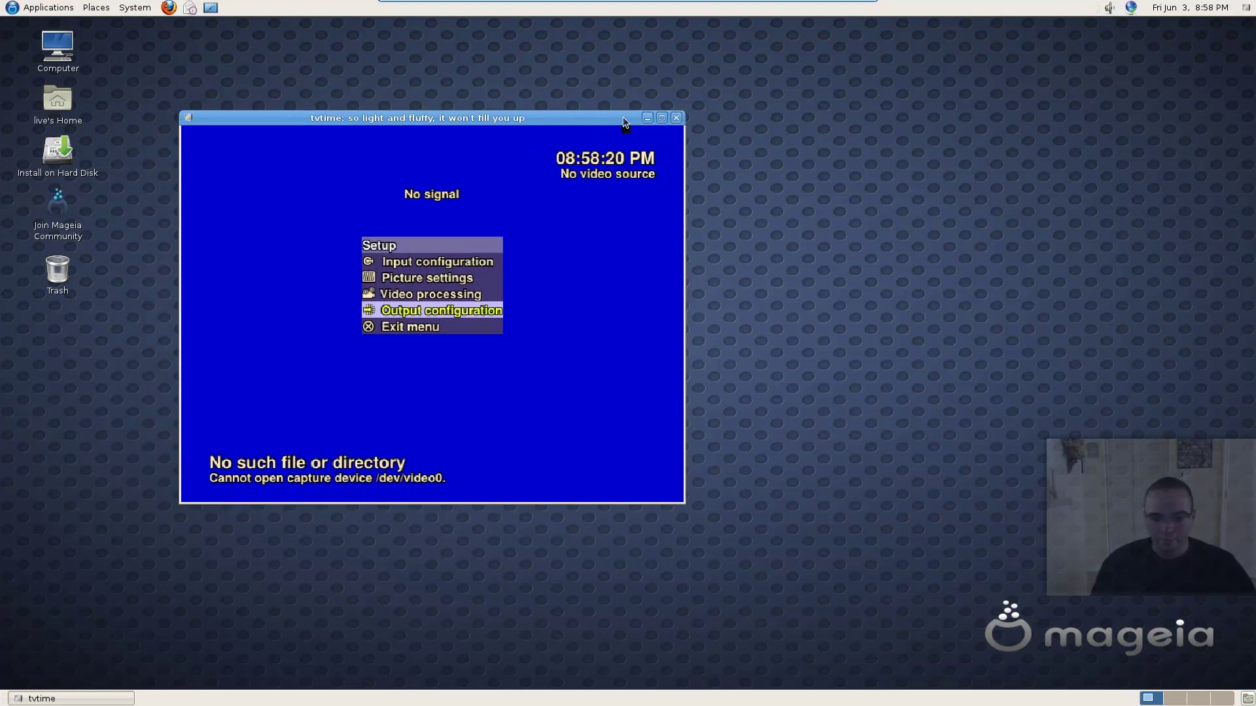
click(677, 117)
click(46, 8)
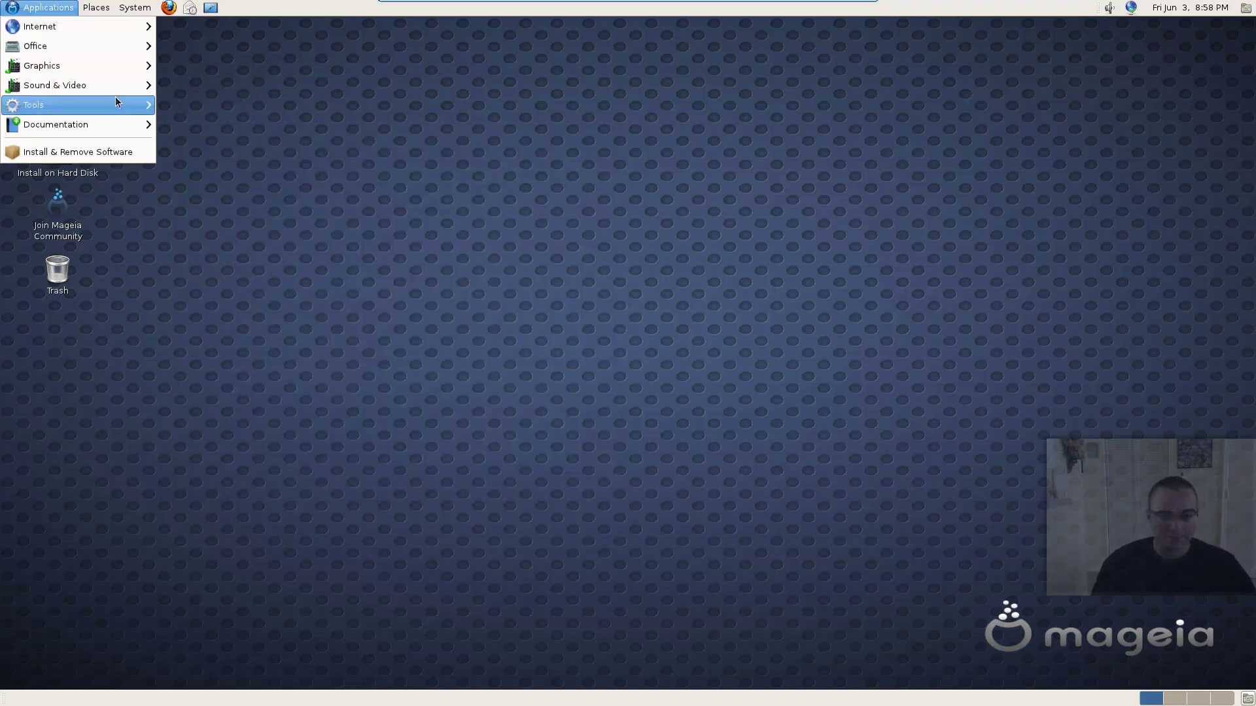
mouse_move(242, 104)
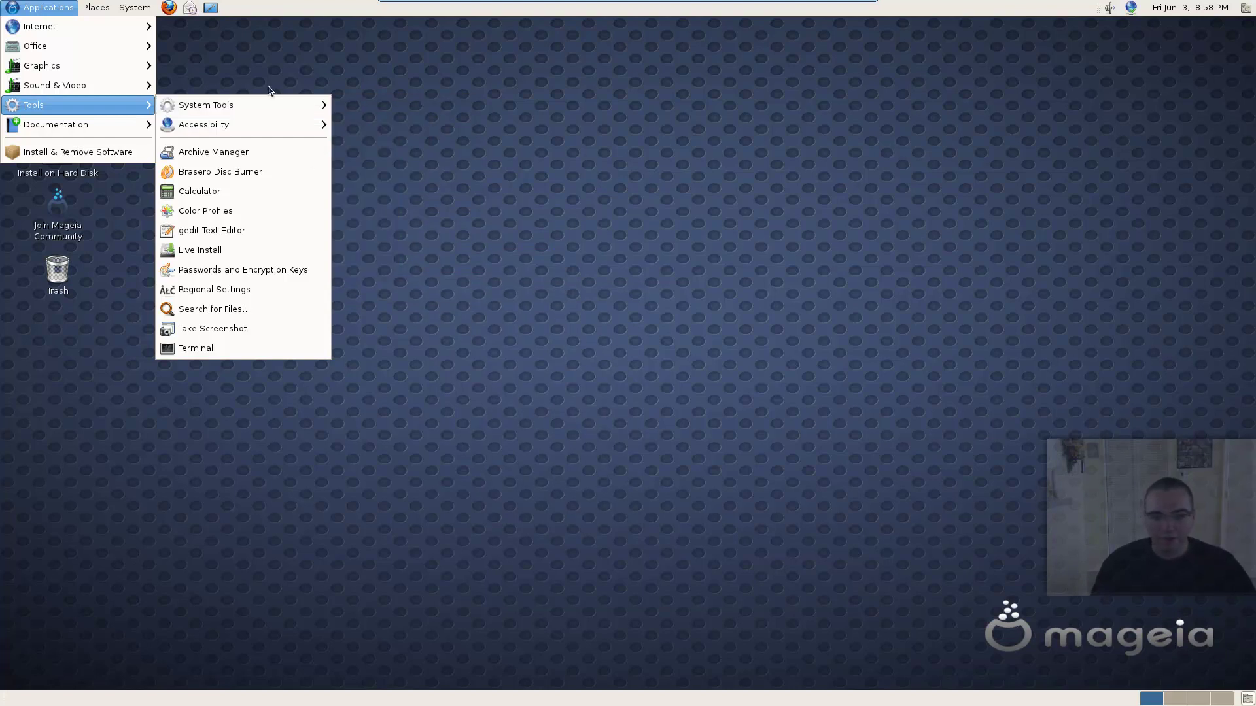
mouse_move(271, 127)
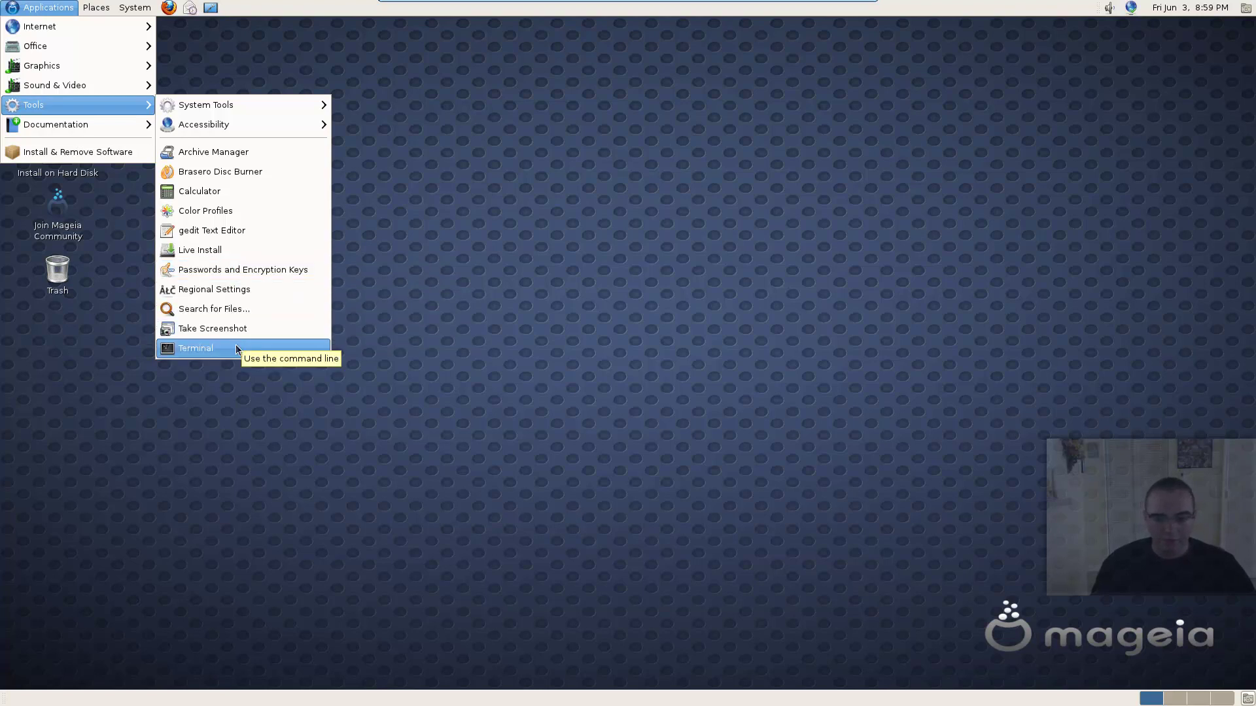
mouse_move(127, 135)
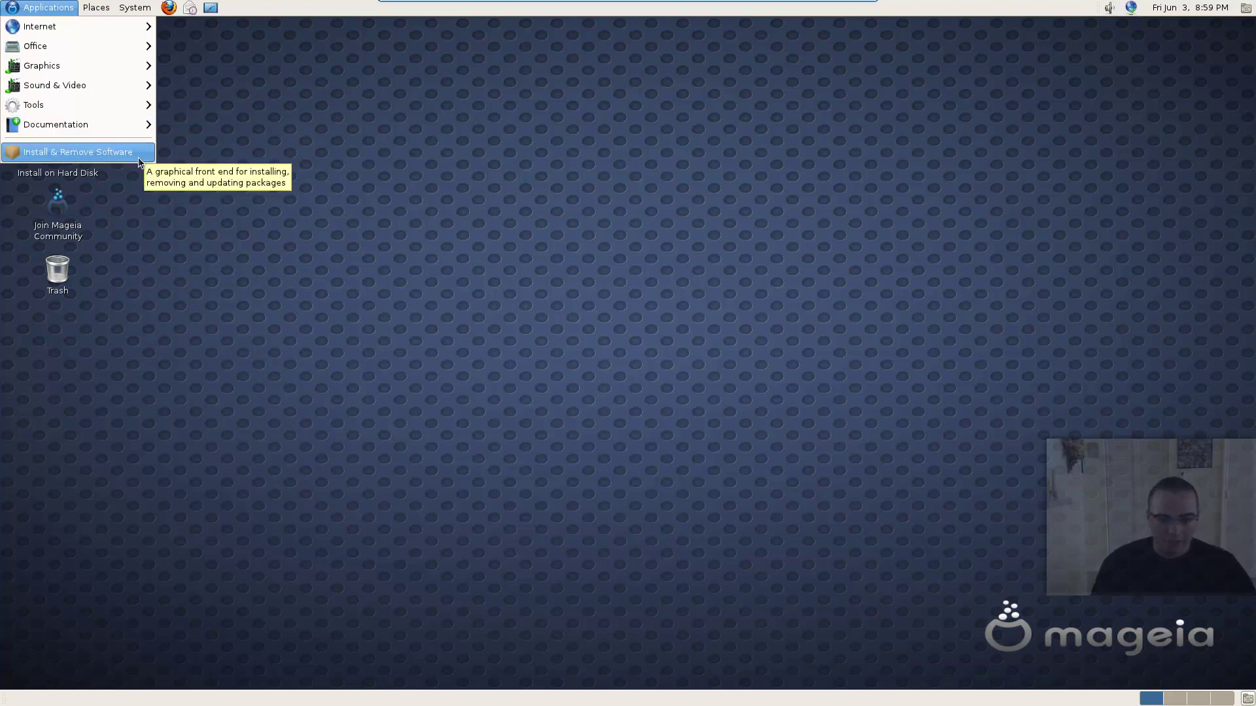
- Launch Software Management, list the Communications packages and maximize the window
click(138, 159)
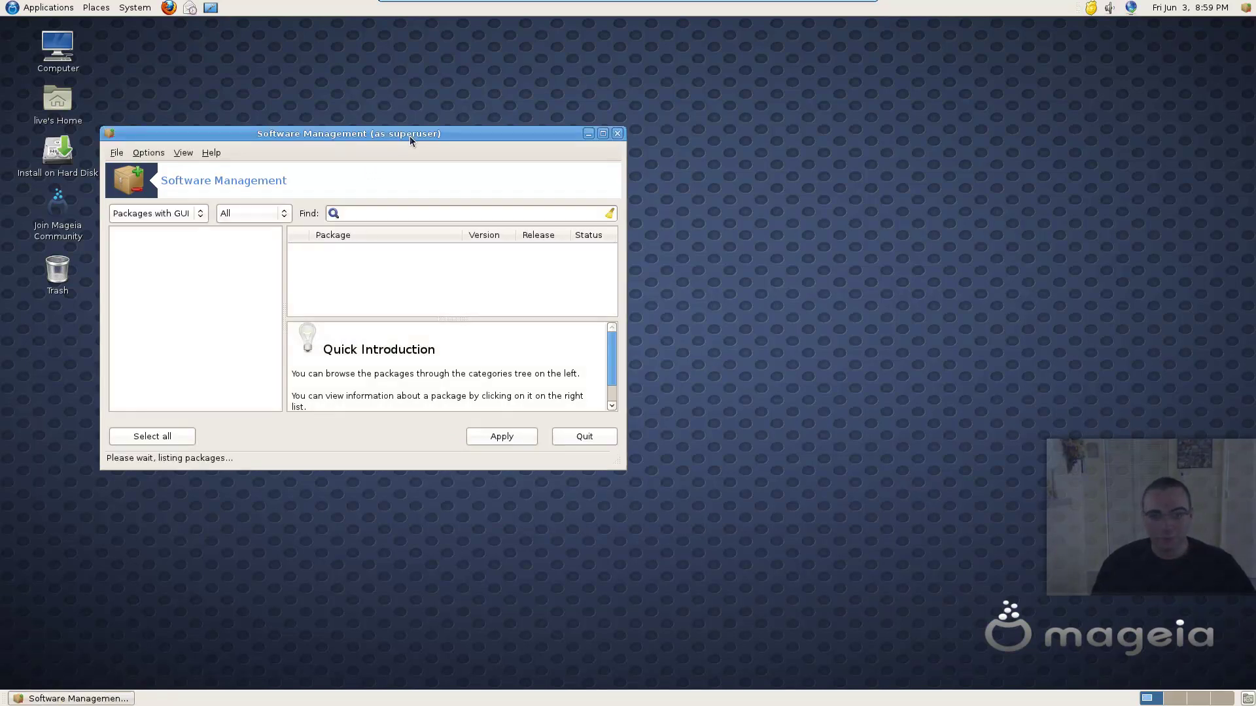
click(164, 307)
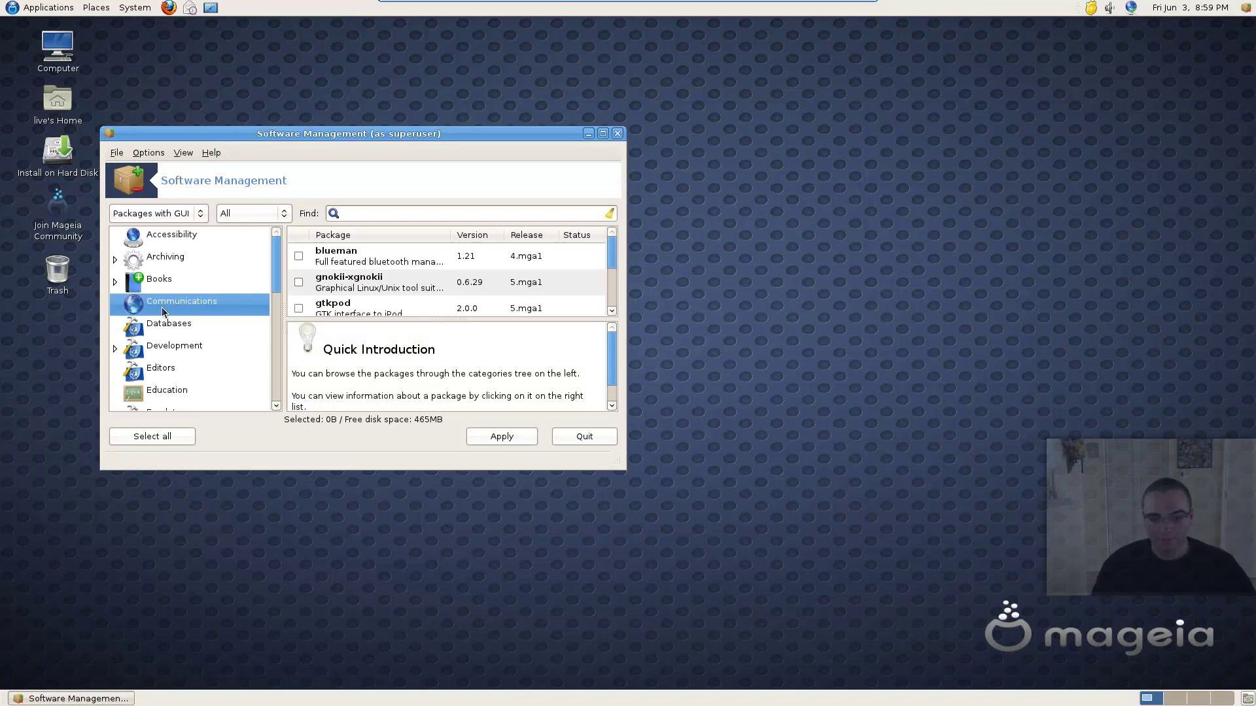
scroll(479, 271, down, 1)
scroll(478, 268, down, 3)
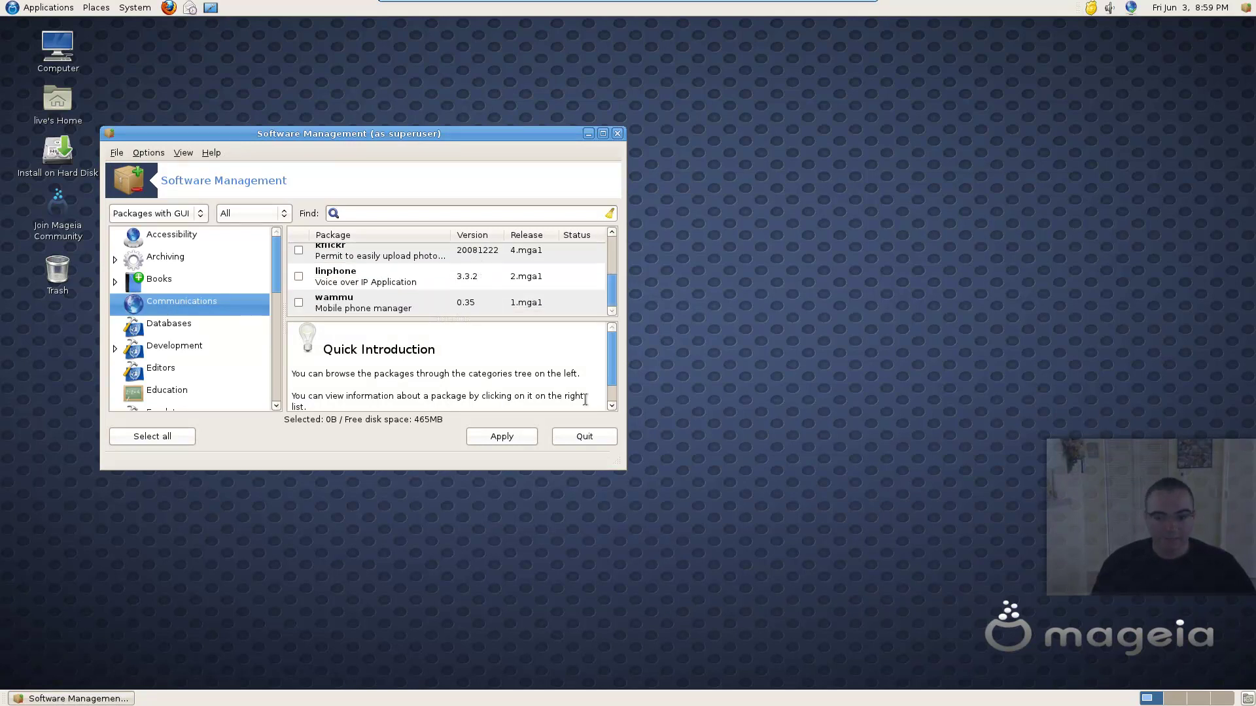
click(603, 133)
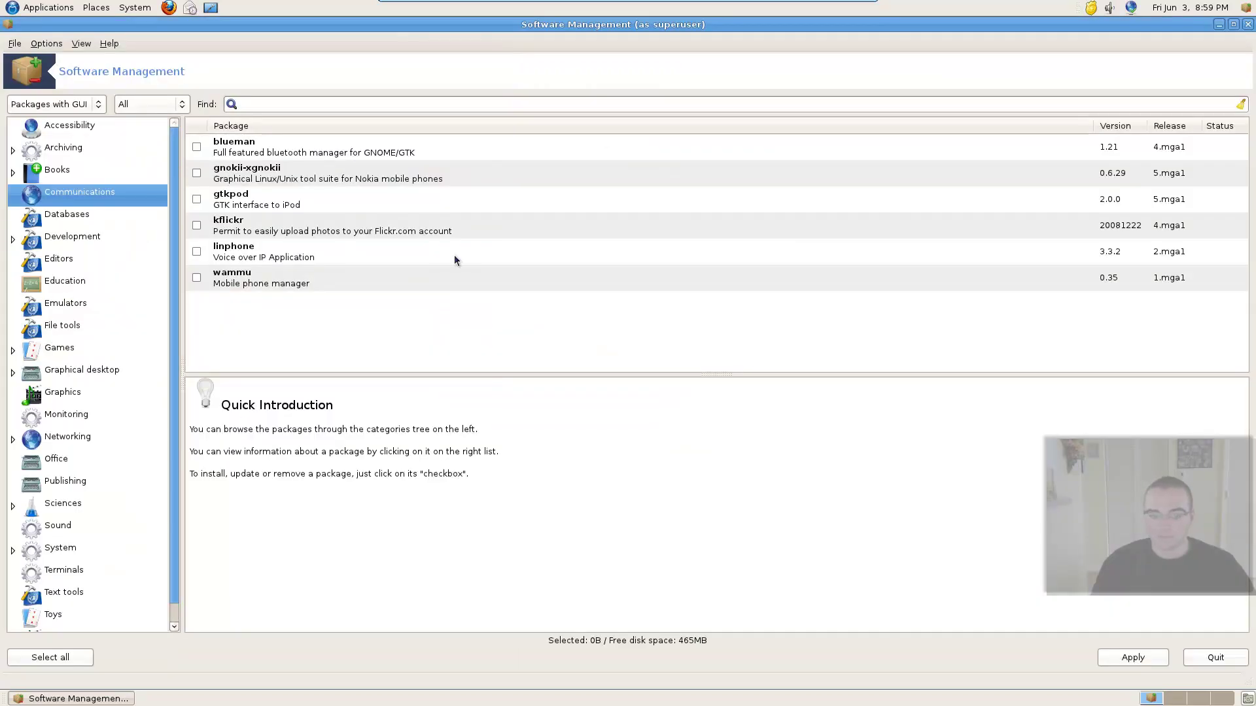
- Browse the Emulators, Education, Databases, Networking and Graphics package categories
click(92, 304)
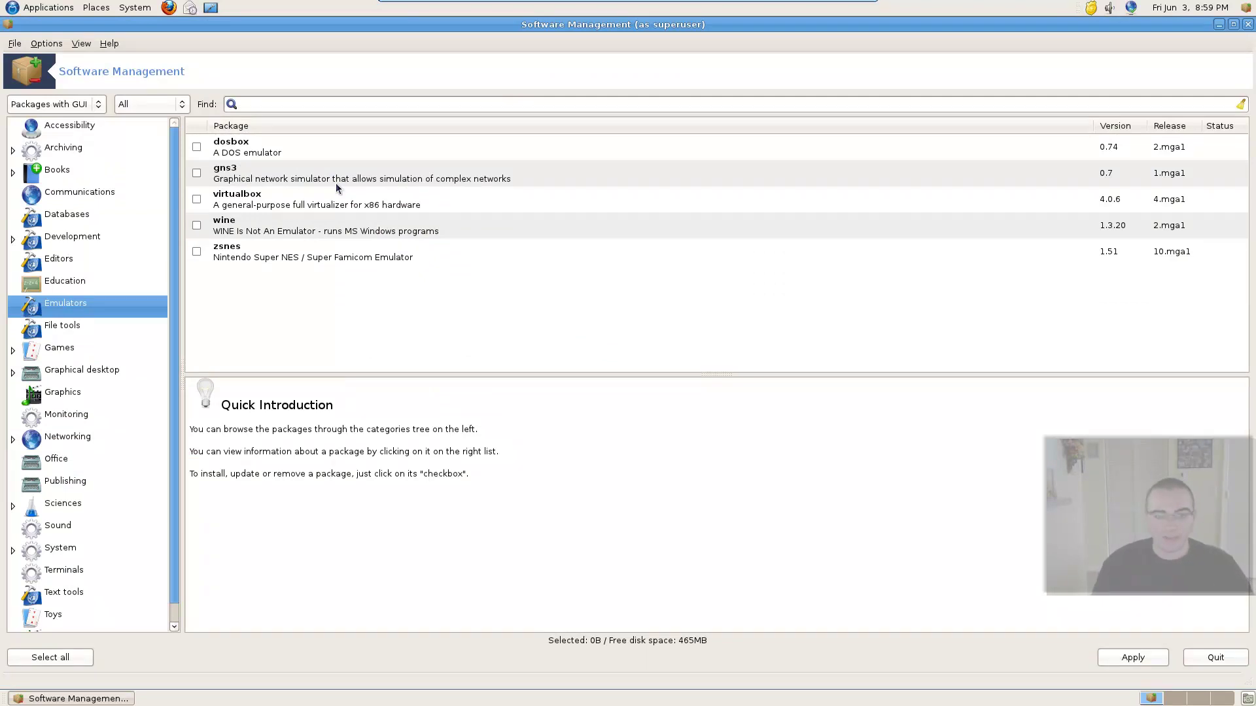
click(100, 281)
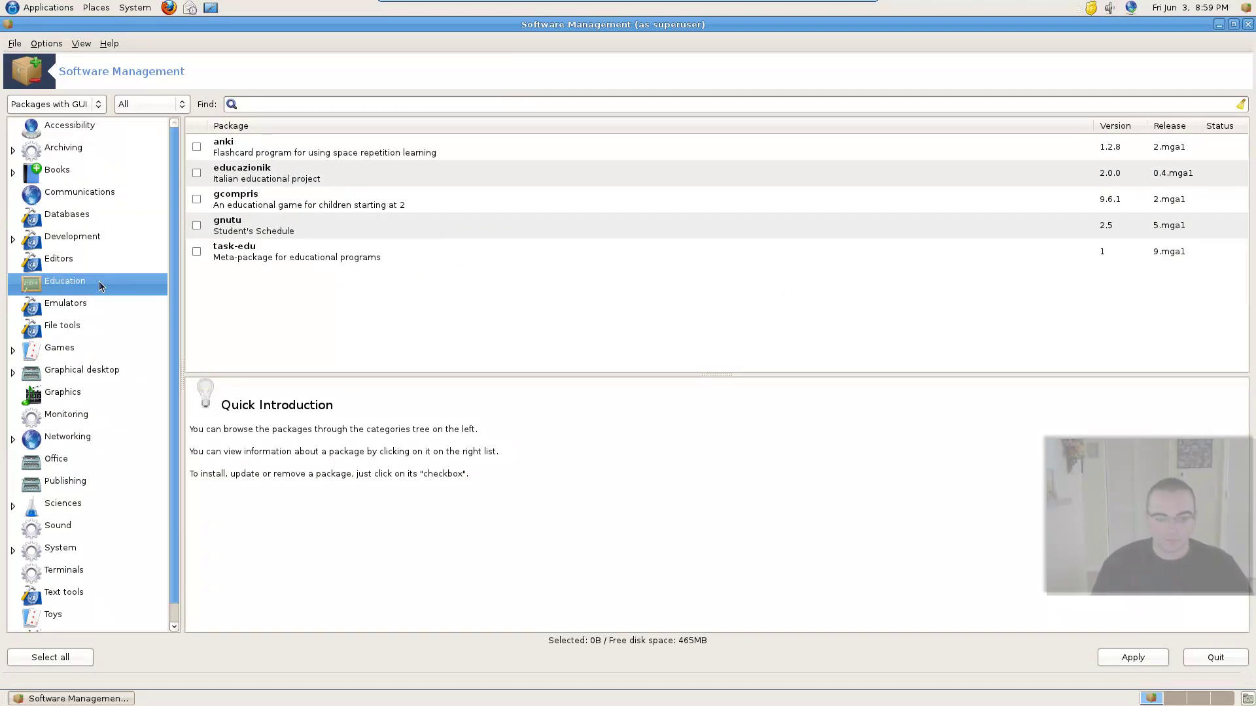
click(107, 214)
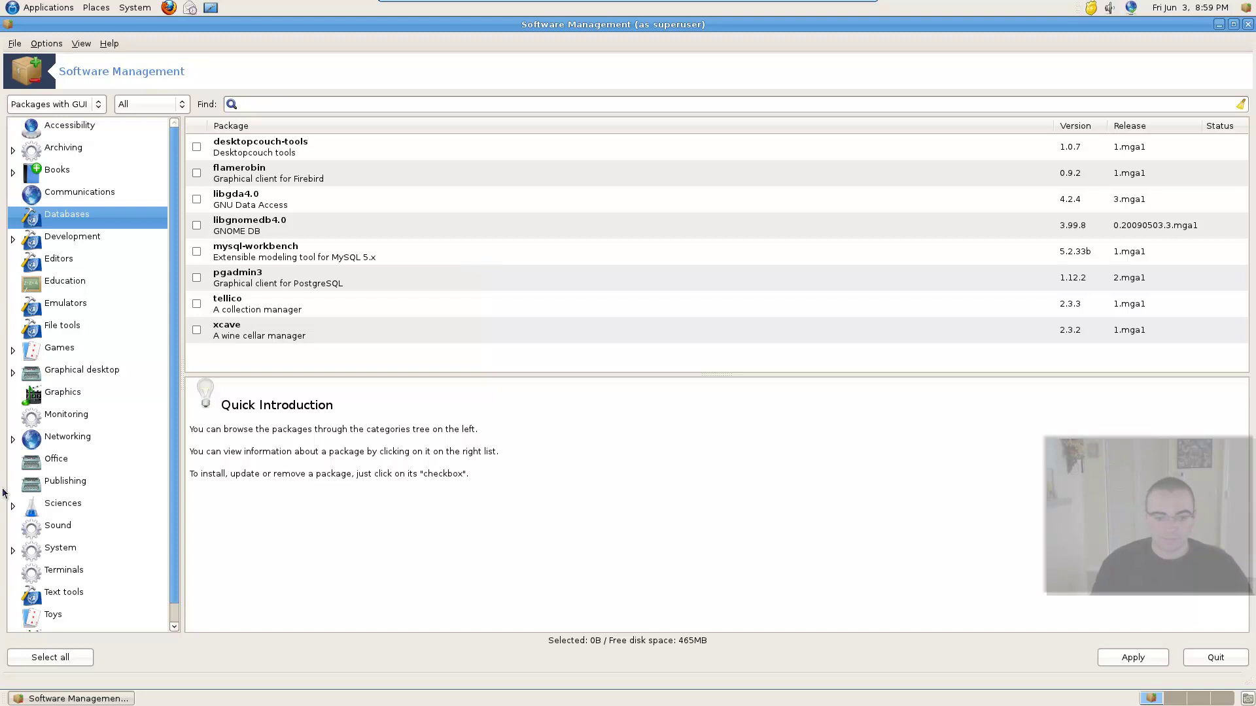
click(105, 437)
click(108, 396)
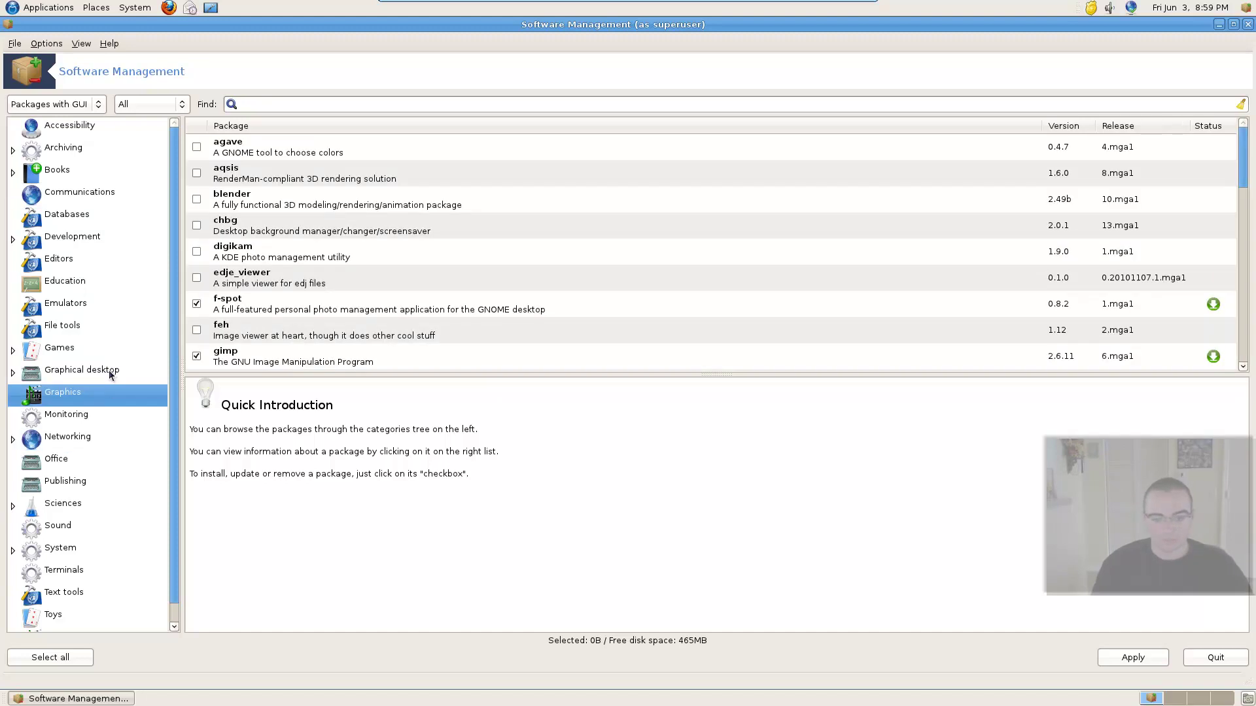
scroll(285, 200, down, 12)
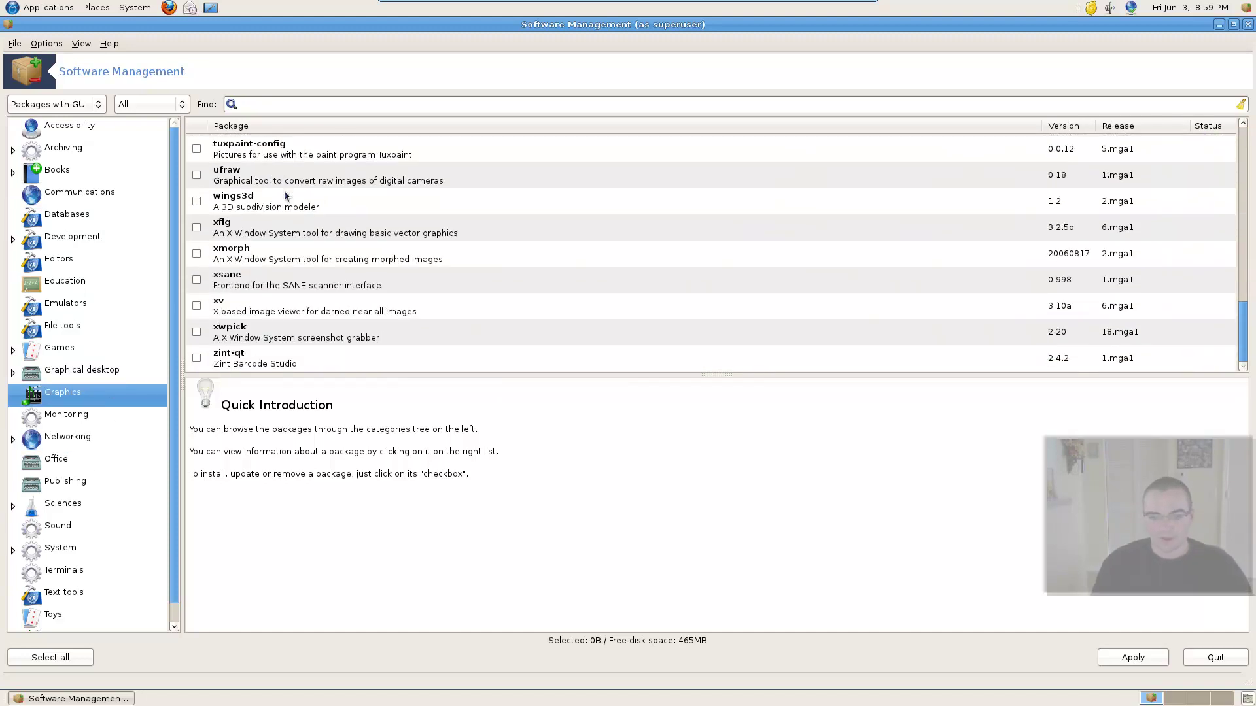
scroll(285, 195, up, 10)
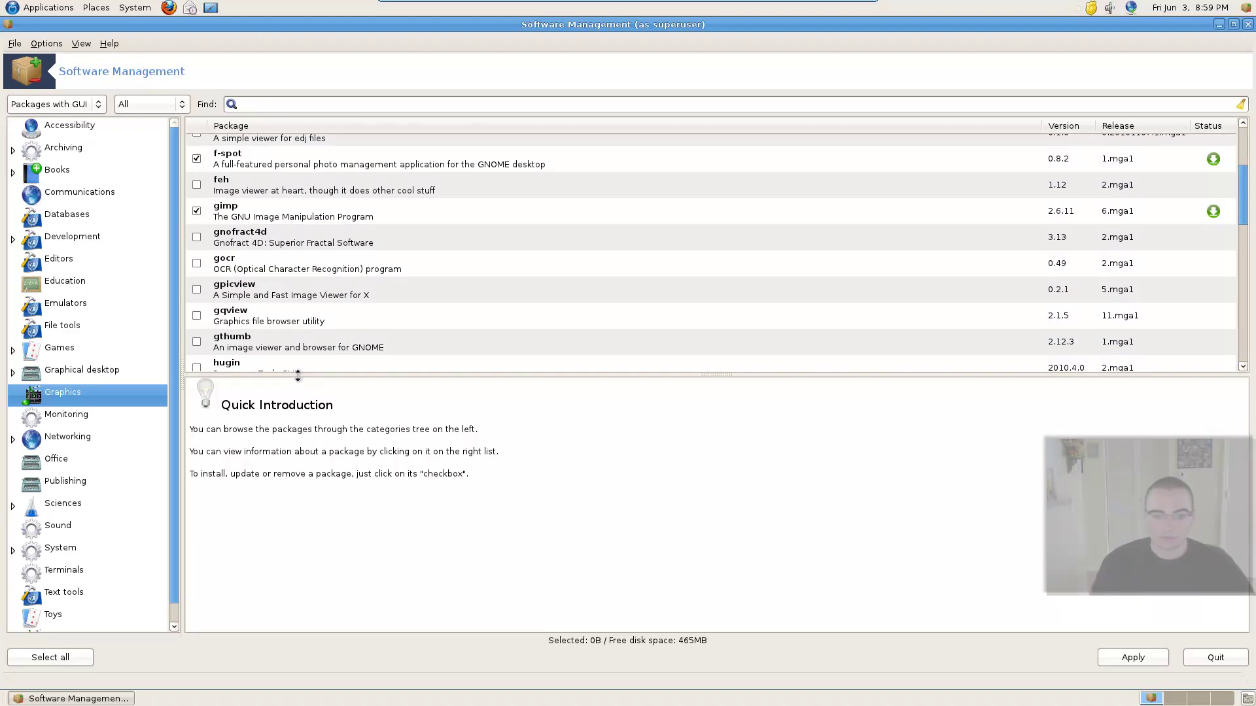
- Browse the Games category and its Adventure, Arcade, Cards and Boards subcategories
click(68, 357)
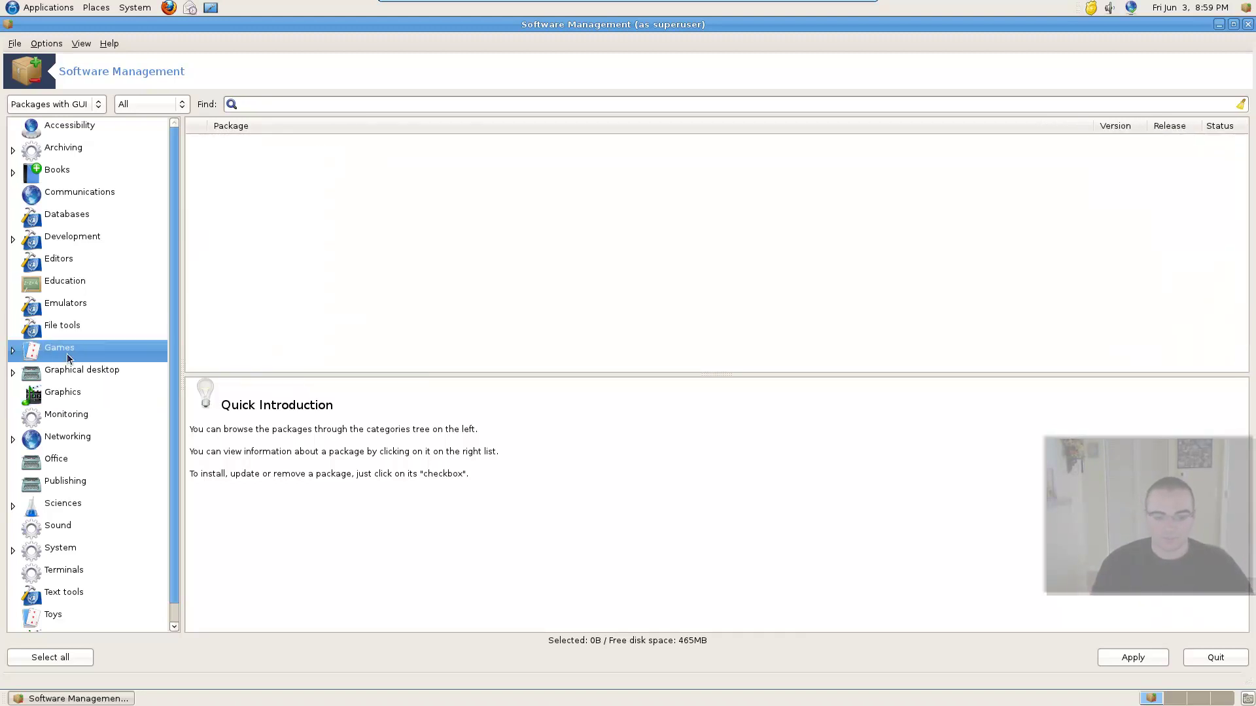
click(14, 349)
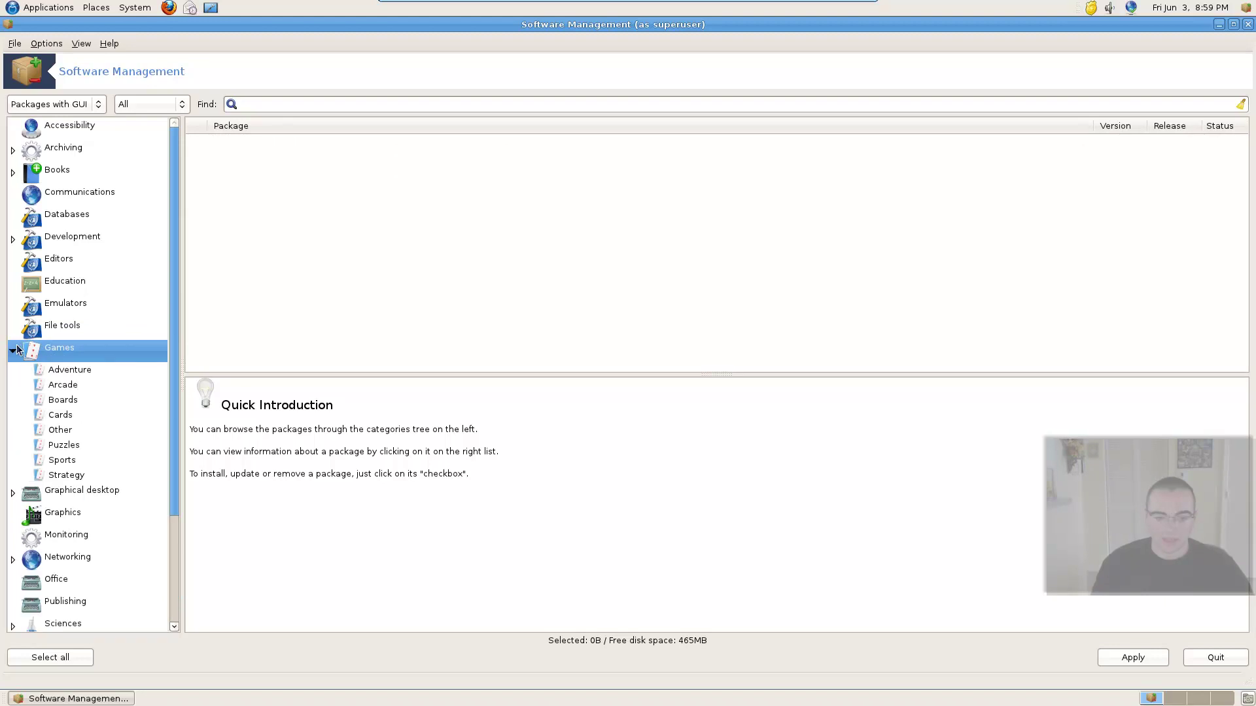
click(37, 368)
click(63, 400)
click(77, 356)
click(74, 371)
click(74, 386)
click(73, 414)
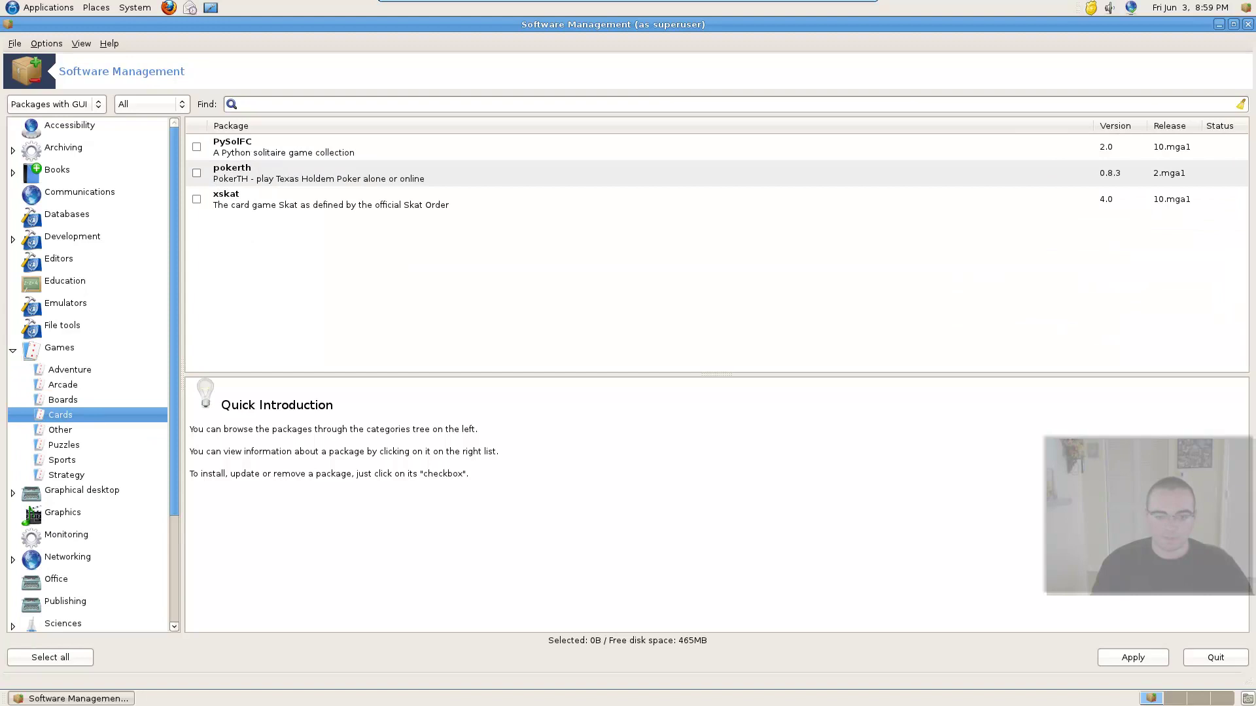
click(75, 400)
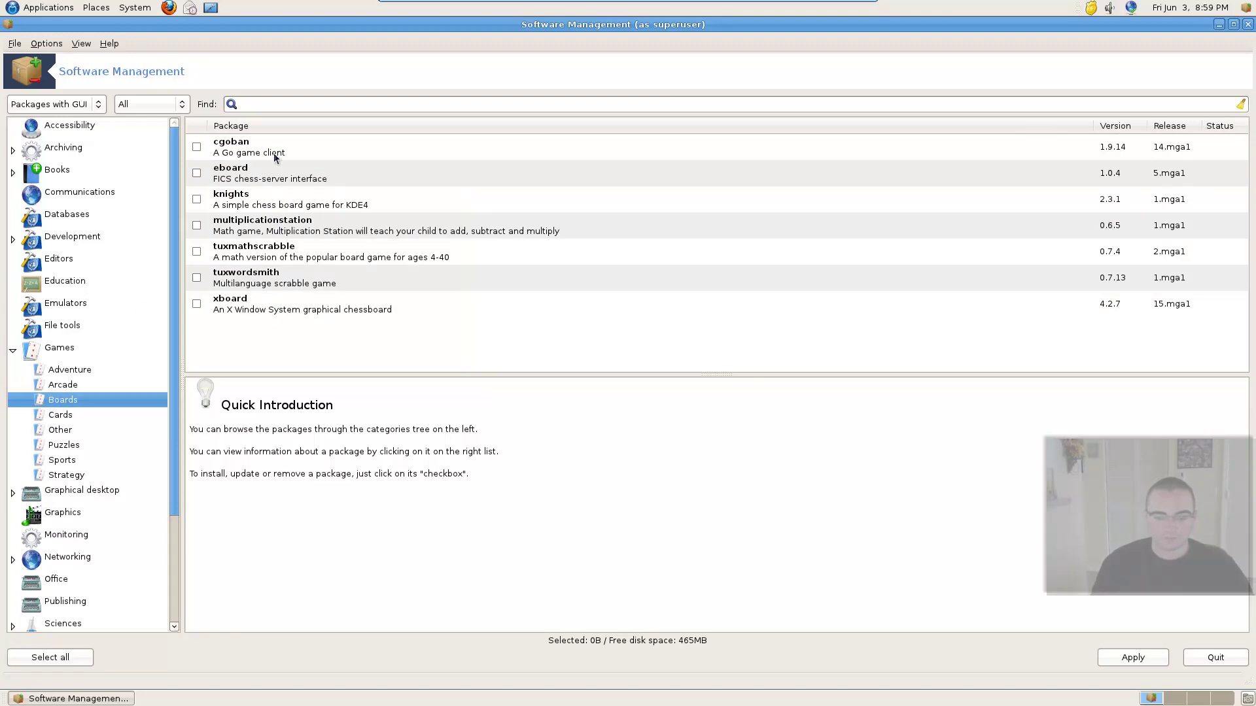
- List the Books, Archiving and then Accessibility packages, showing gok and orca installed
click(66, 168)
click(79, 145)
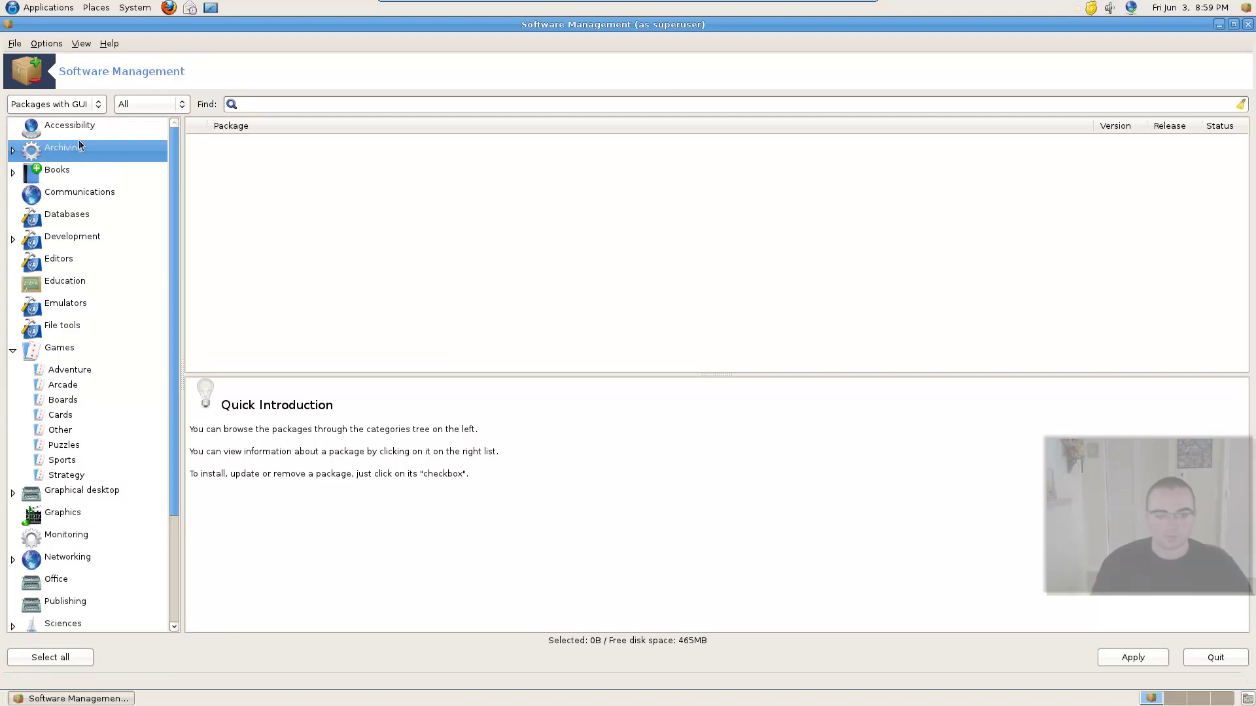
click(72, 125)
scroll(12, 556, down, 3)
scroll(12, 556, up, 3)
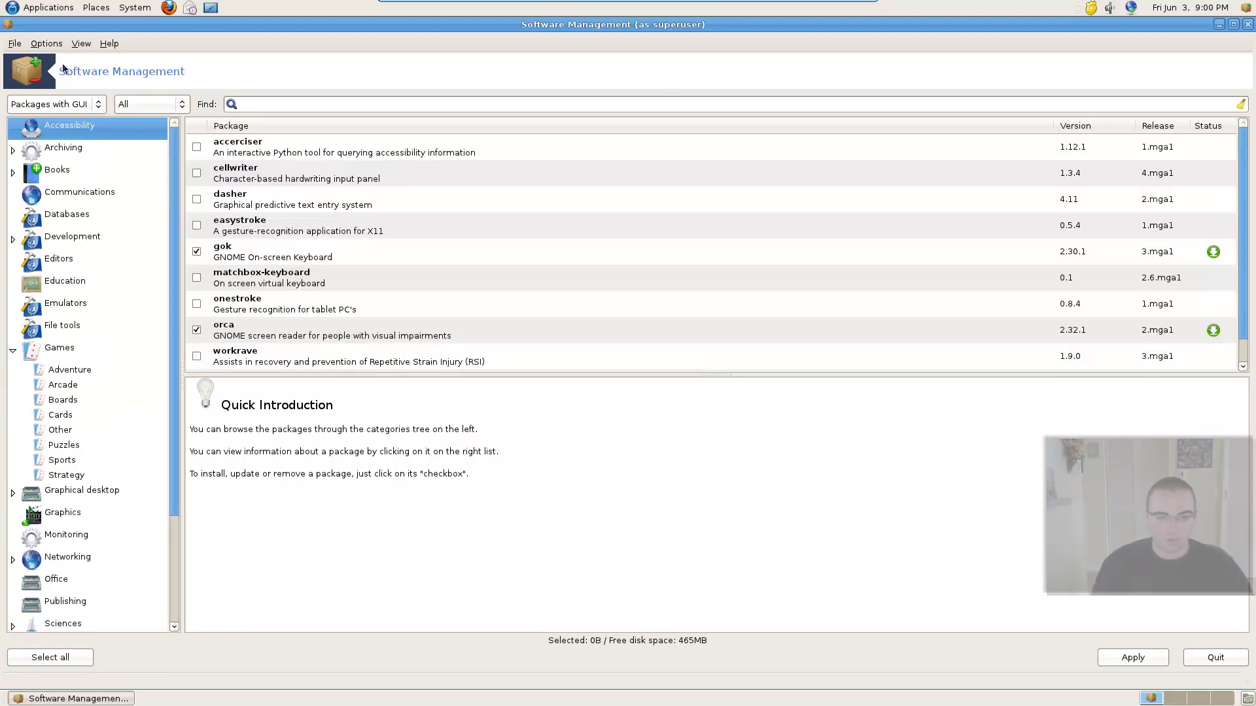
- Look through the Options menu, then restore the window to a smaller size
click(46, 44)
click(131, 26)
double_click(131, 26)
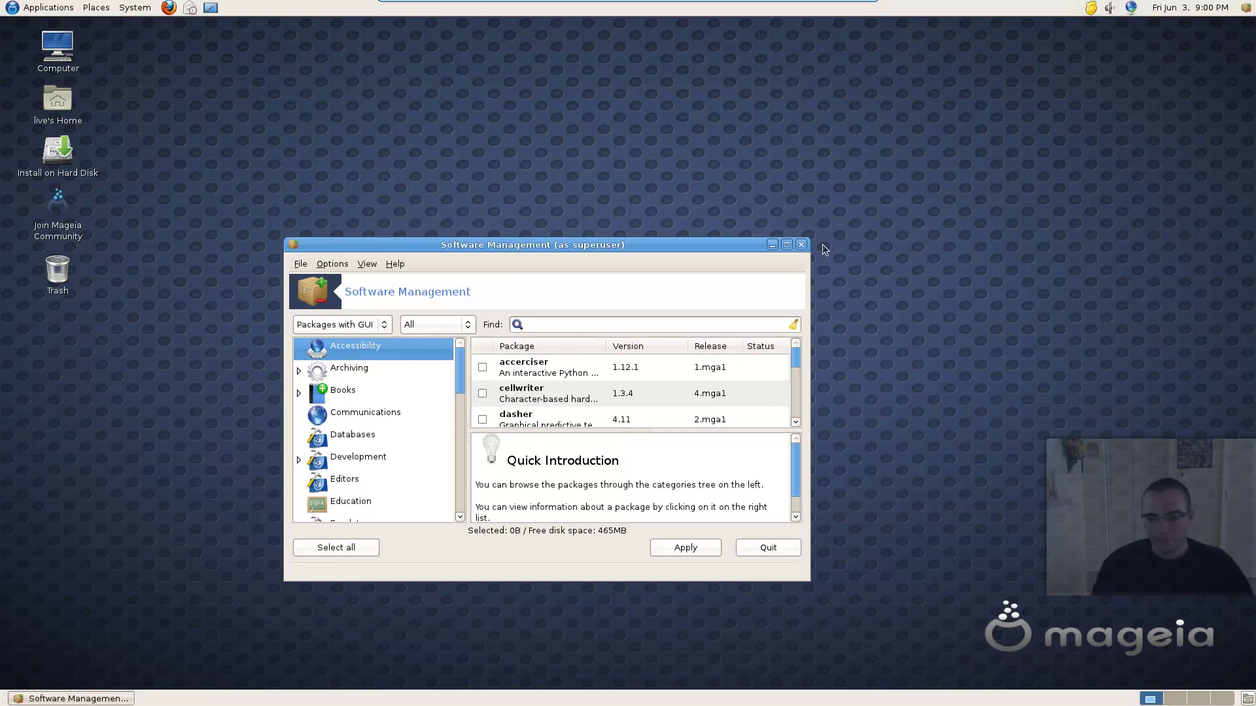
- Close Software Management and show the Hardware tools in Mageia Control Center
click(801, 244)
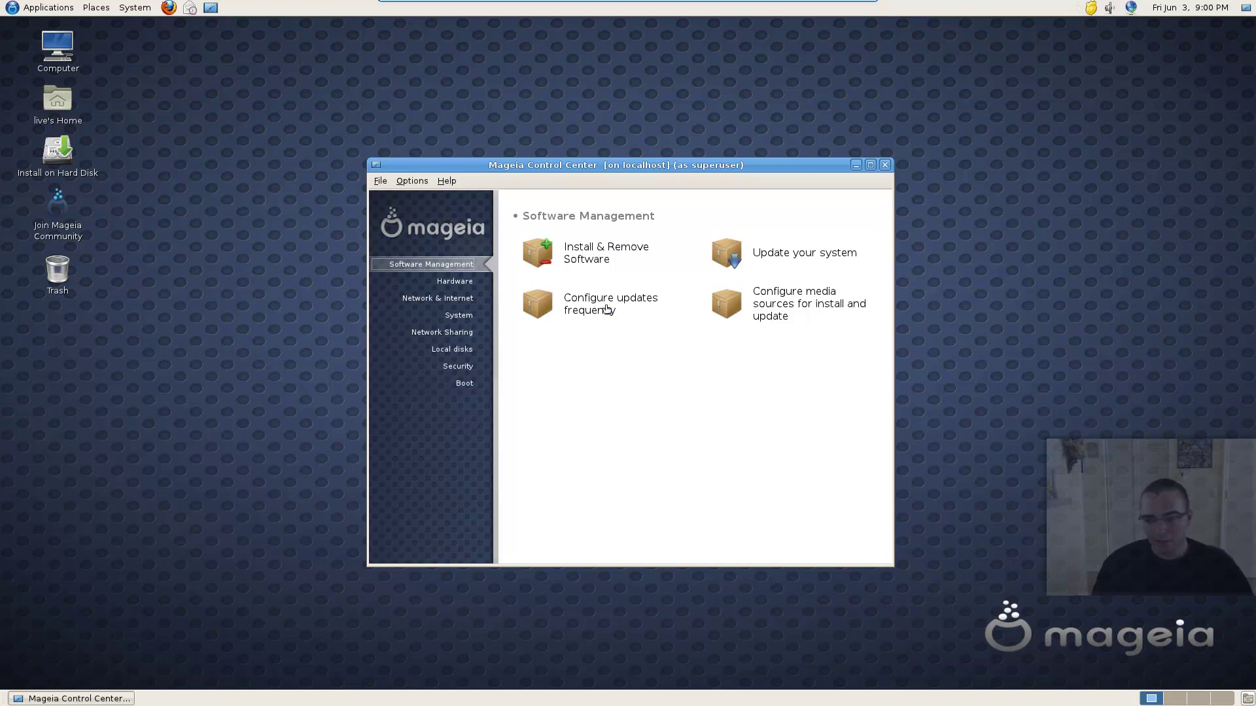
click(451, 281)
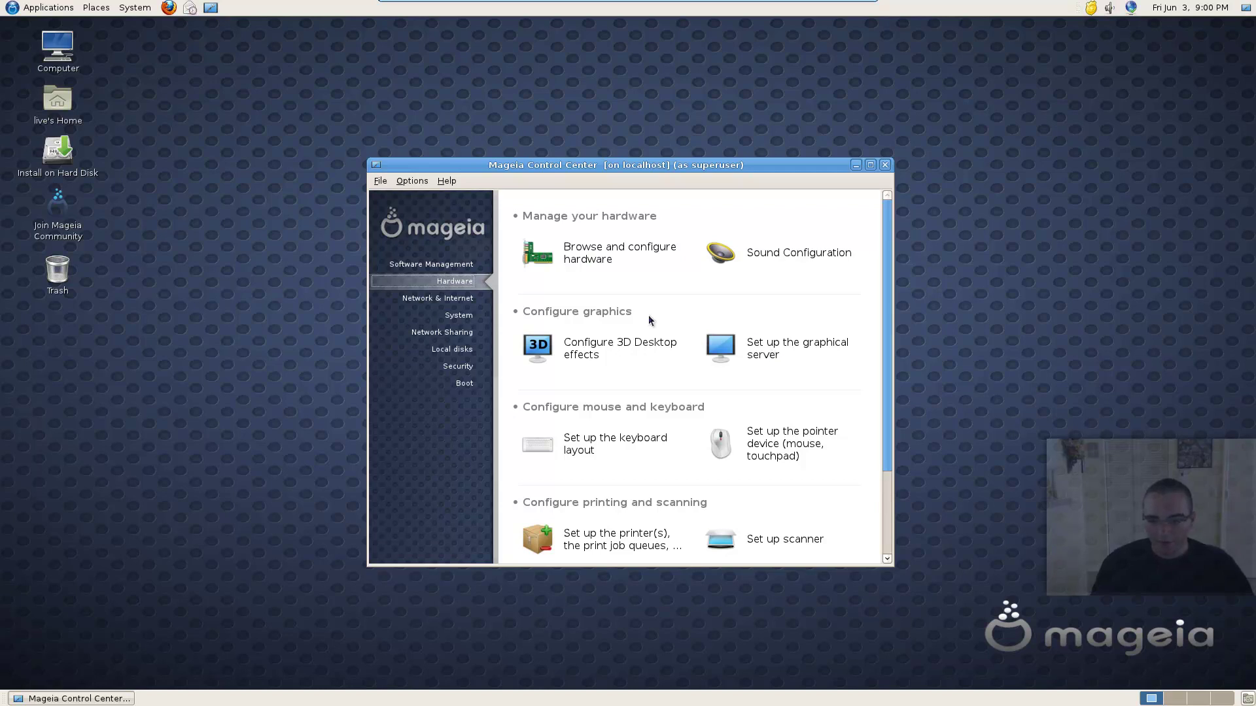
- Cancel the glxinfo install for 3D desktop effects, review Hardware tools, then show Network & Internet
click(646, 346)
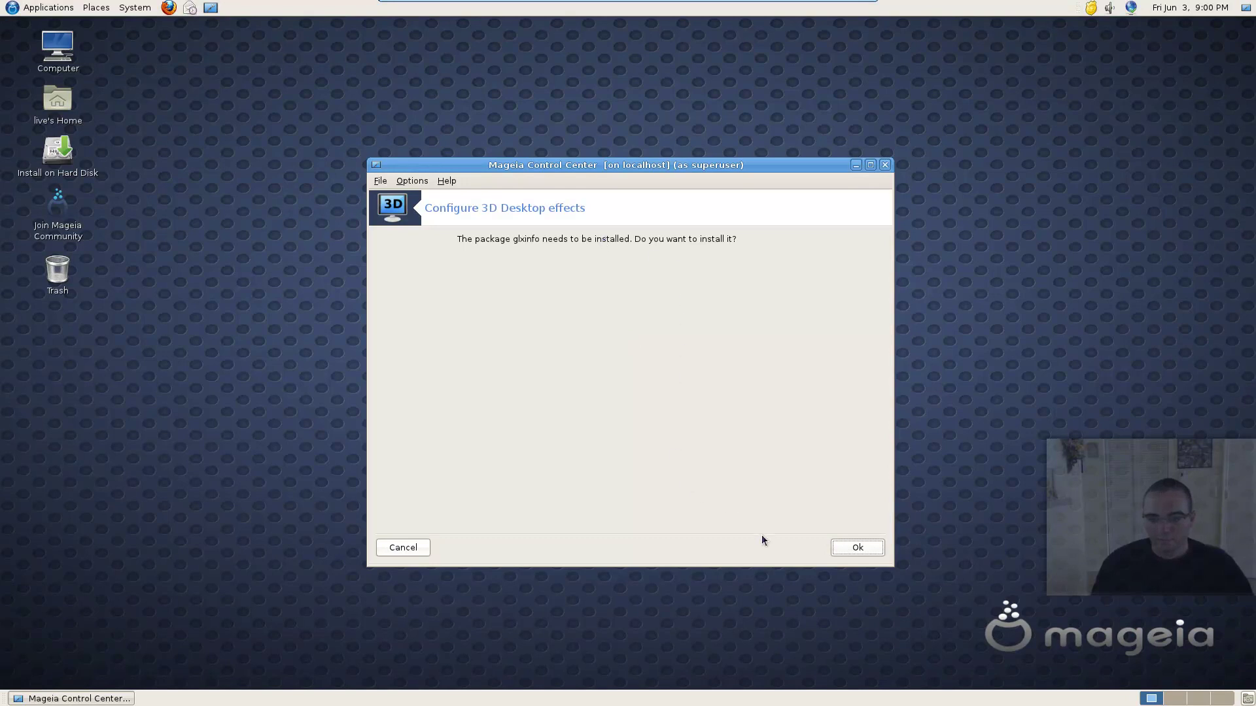
click(407, 547)
scroll(795, 436, down, 1)
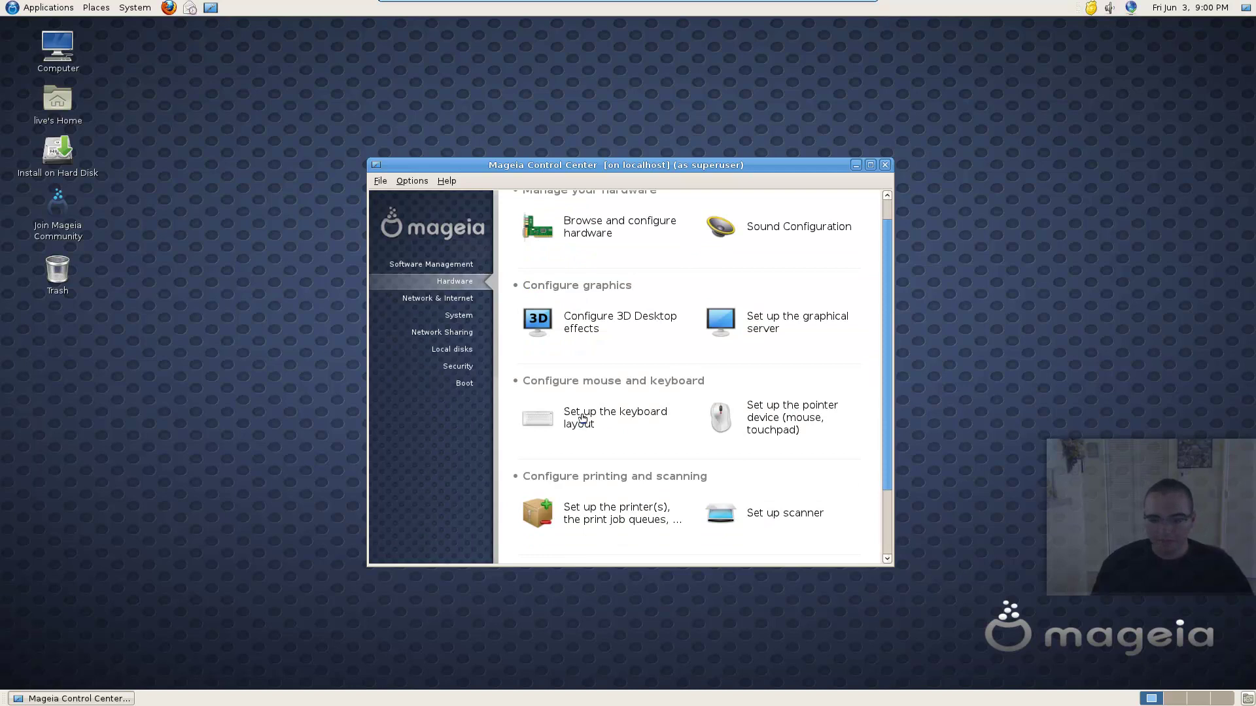
scroll(720, 421, down, 2)
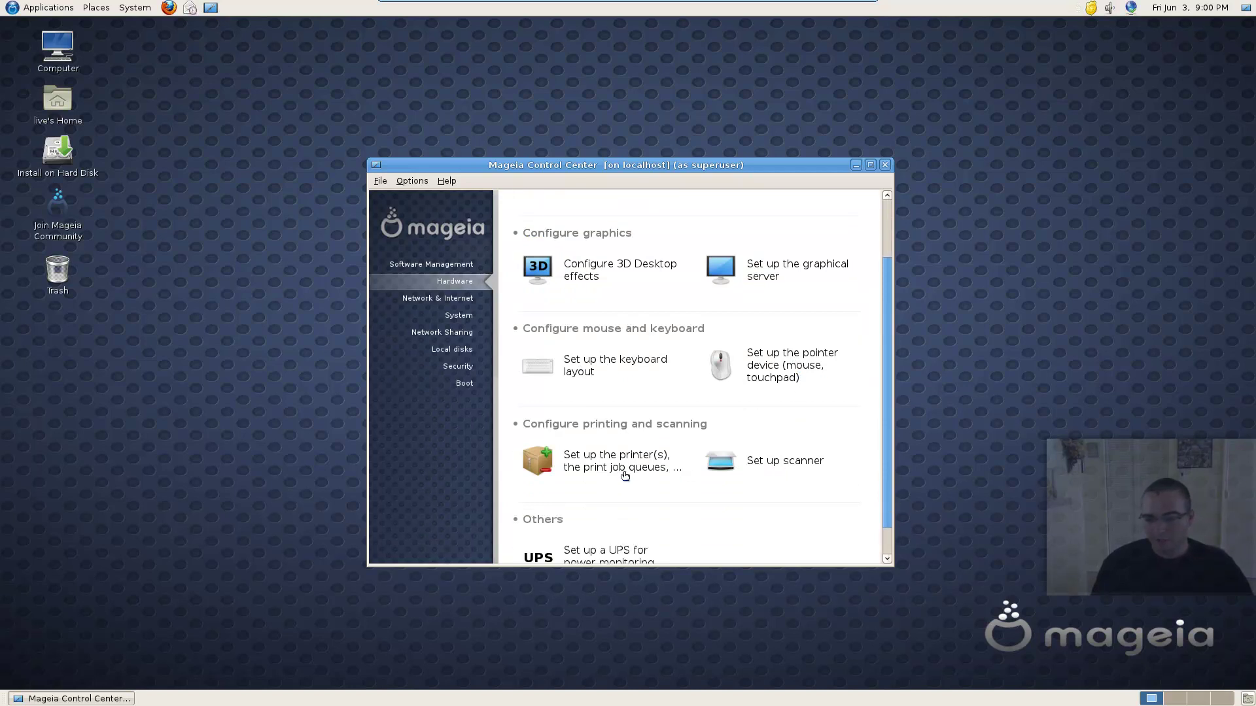
scroll(625, 477, down, 1)
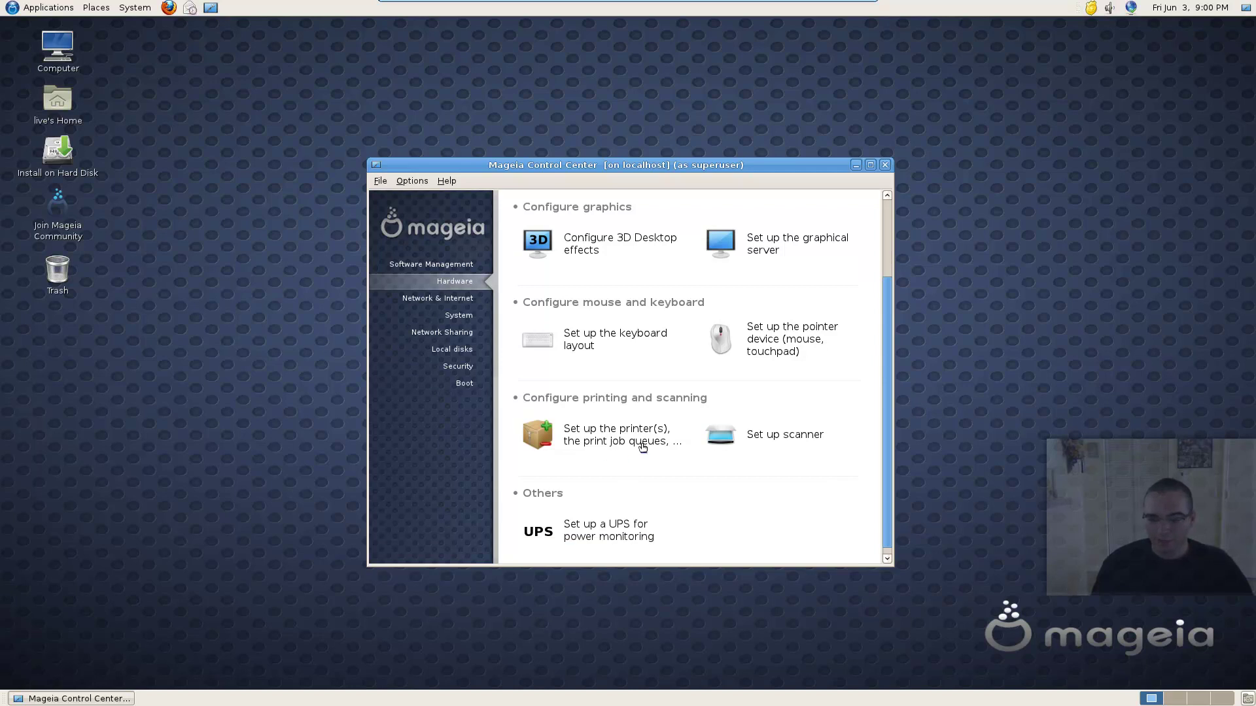
scroll(642, 449, down, 1)
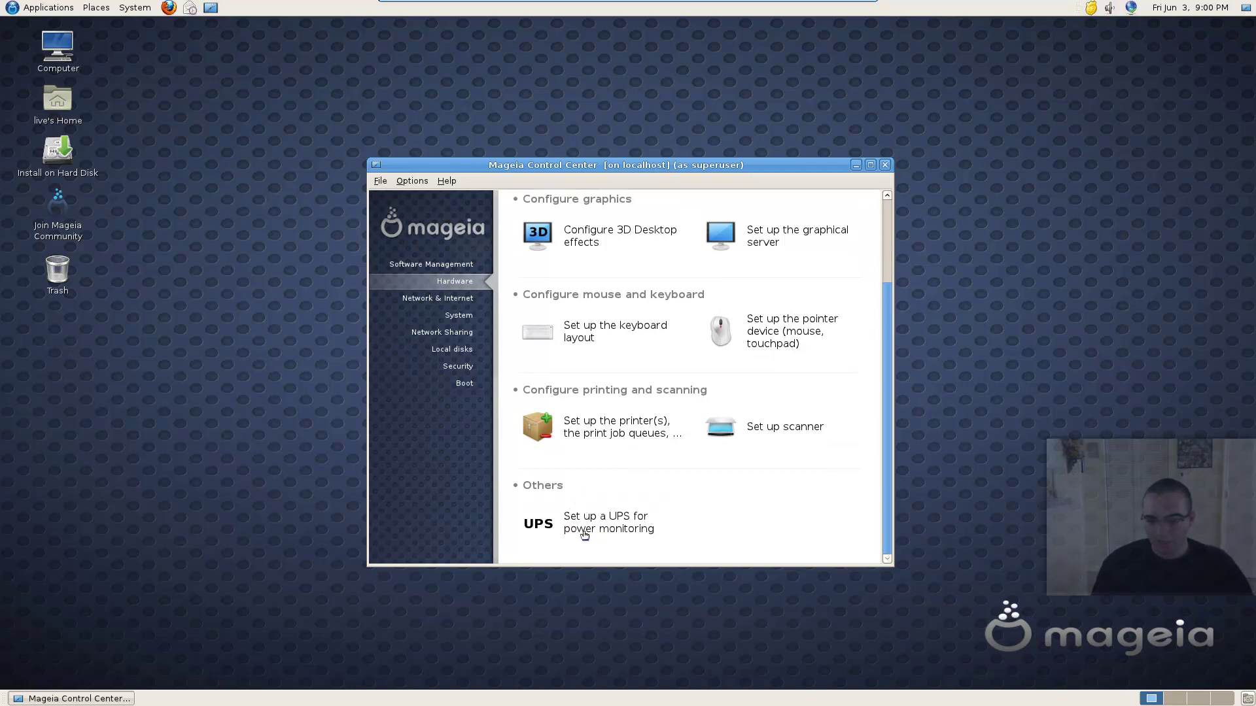
click(438, 301)
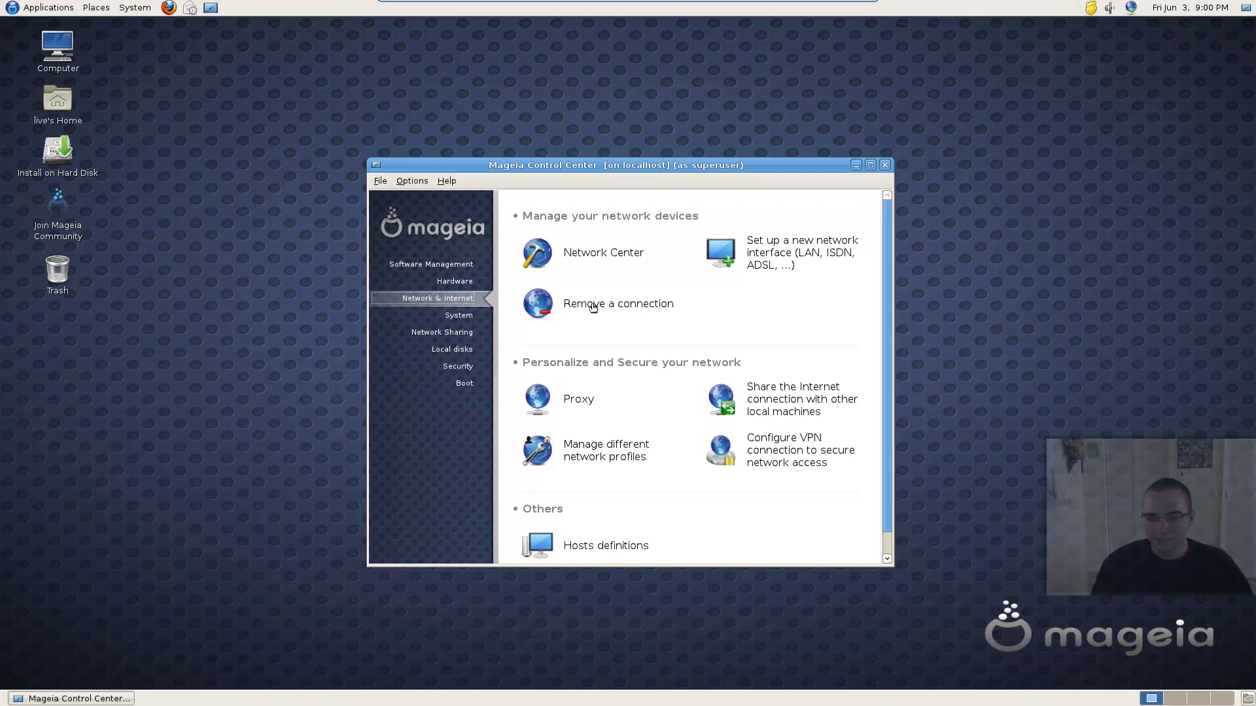
- Scroll the network tools, then show the System tools down to Snapshots
scroll(647, 326, down, 1)
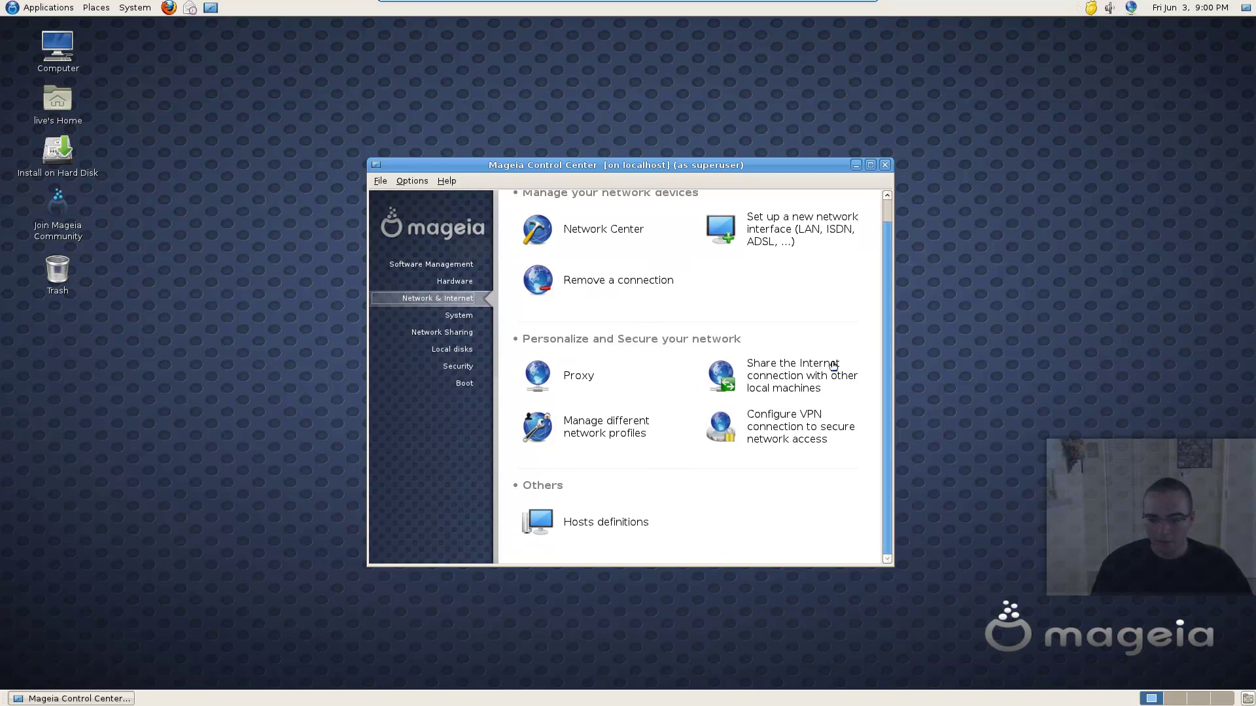
click(458, 316)
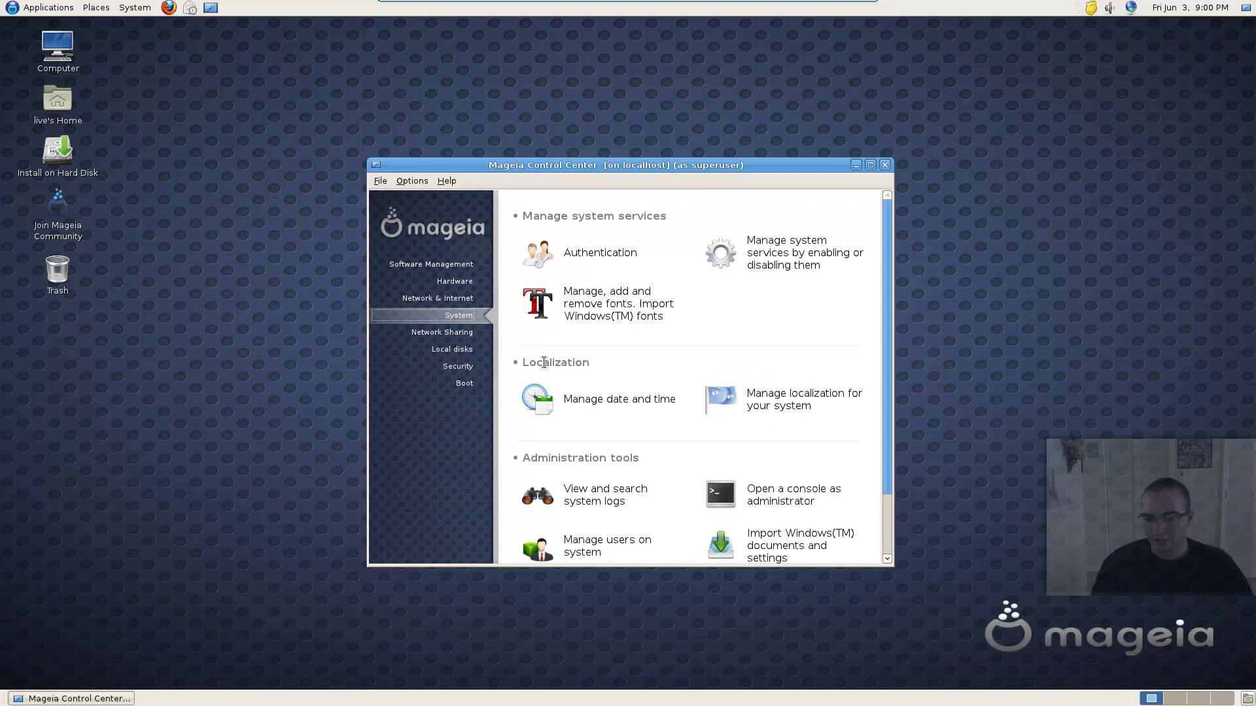
scroll(614, 316, down, 3)
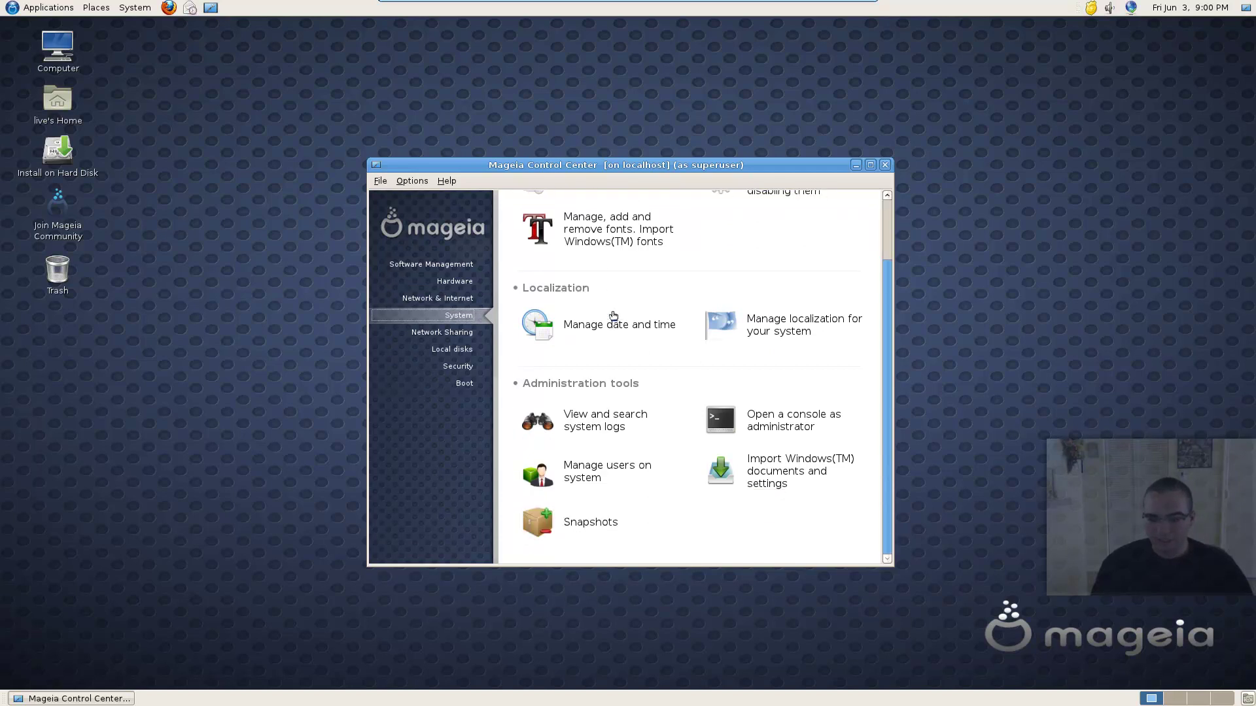
- Open SMB shared drive access under Network Sharing, cancel the samba-client install, then show Local disks
click(445, 332)
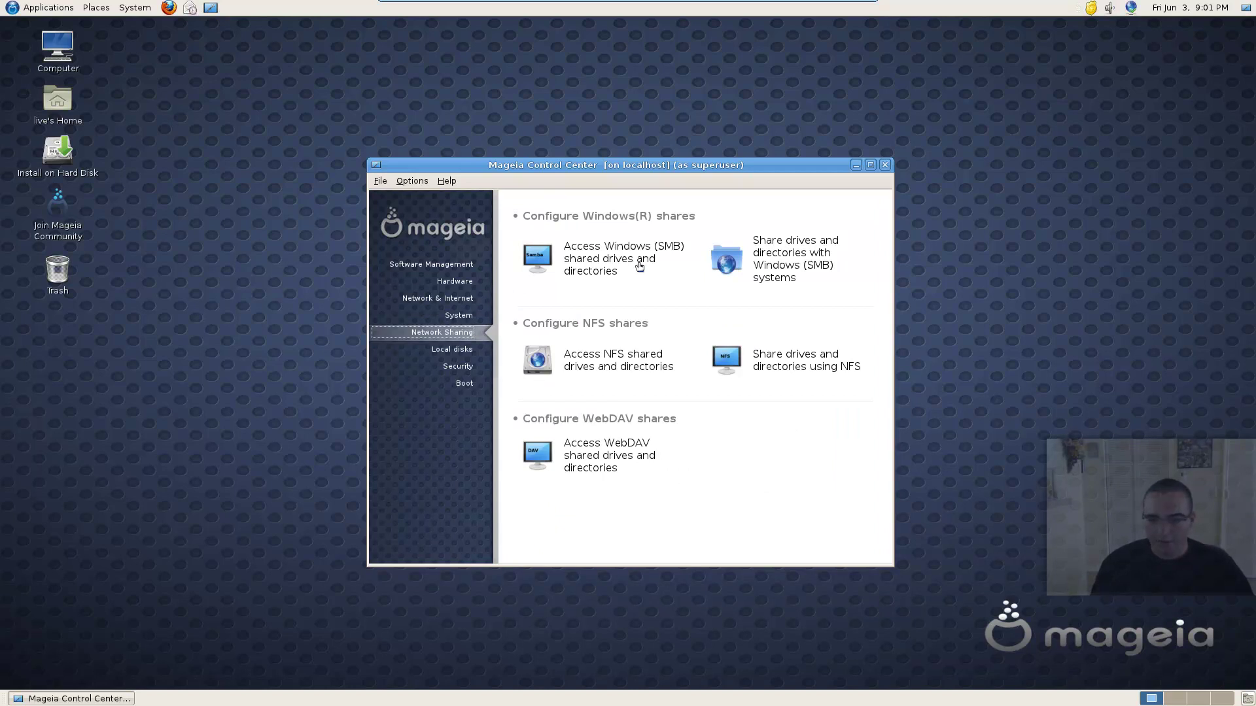
click(606, 270)
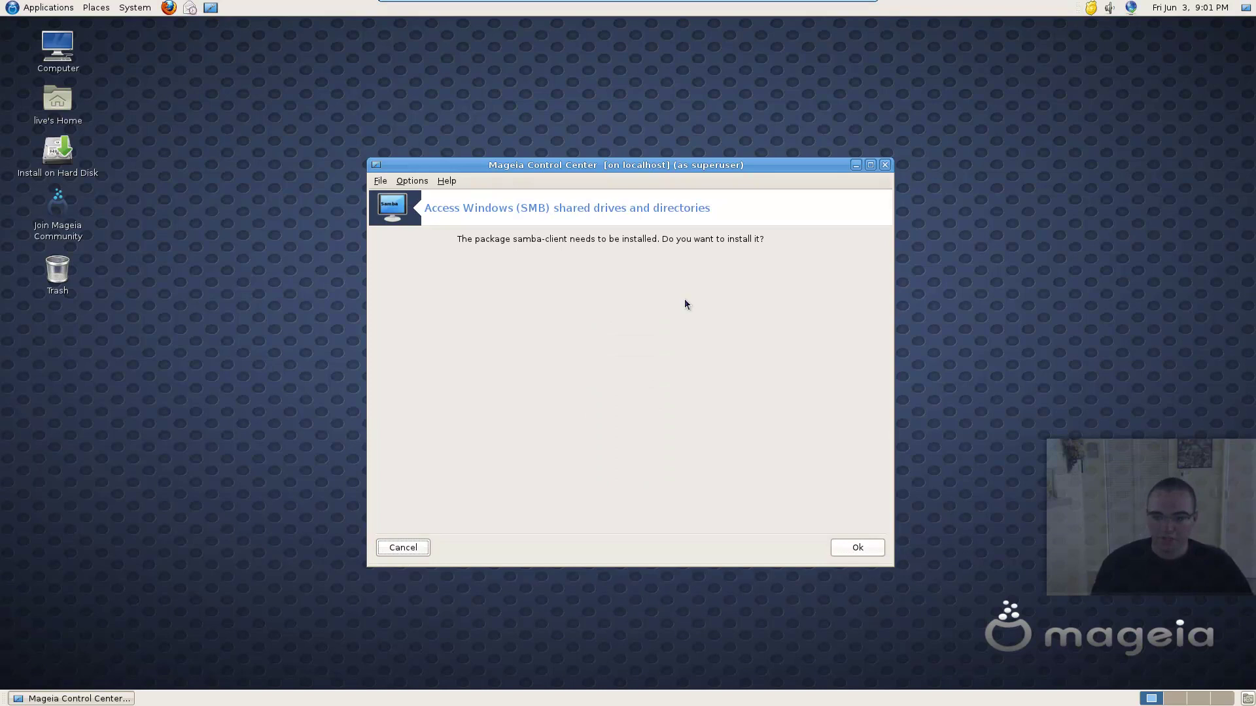
click(422, 548)
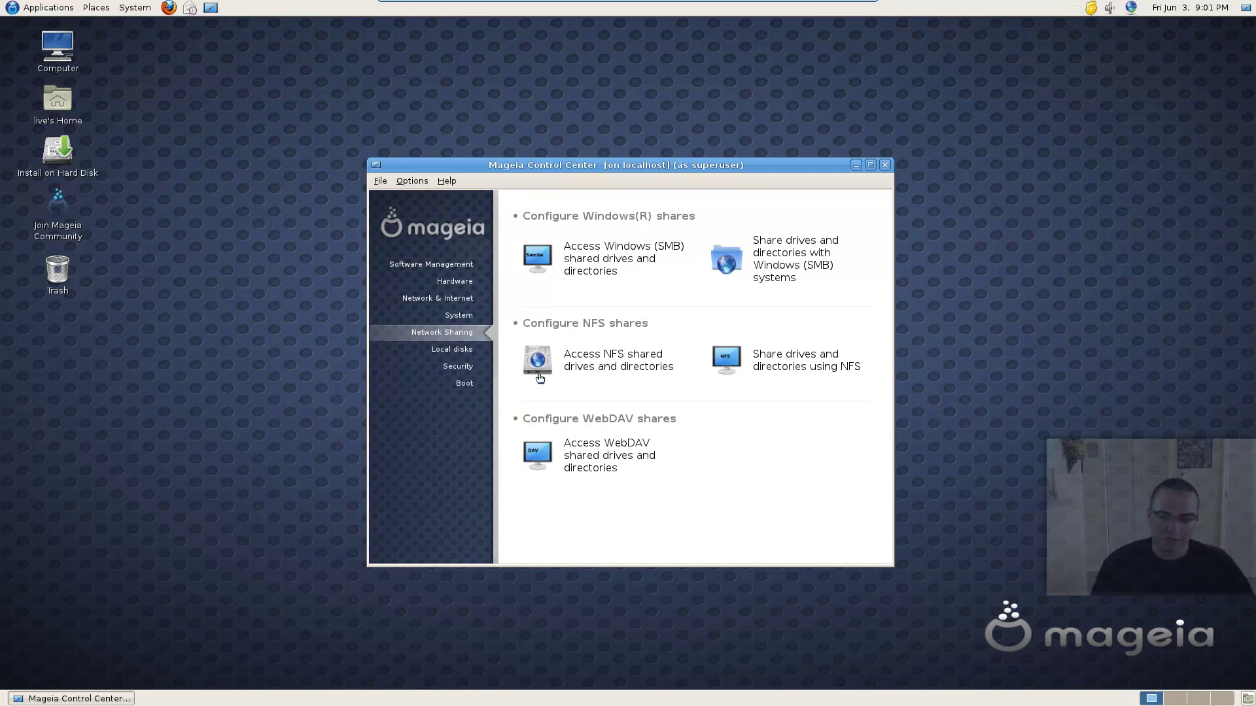
click(479, 354)
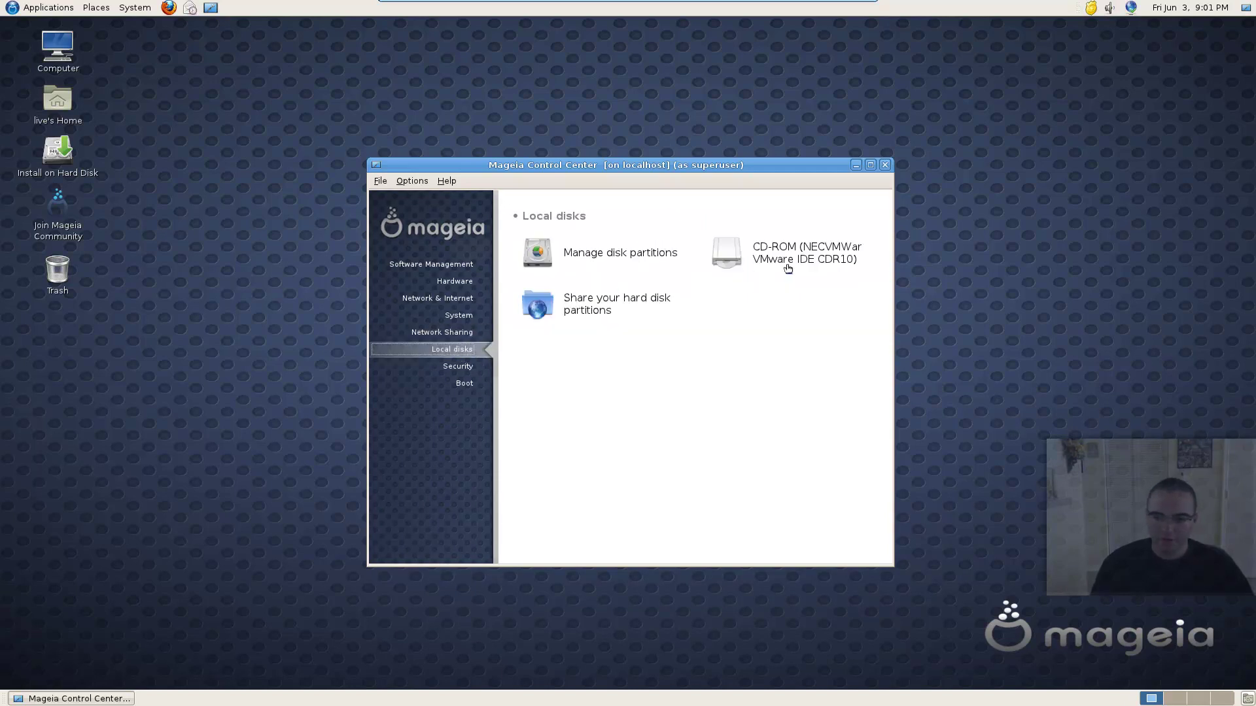
- Show the Security tools and close the personal firewall setup without changes
click(466, 367)
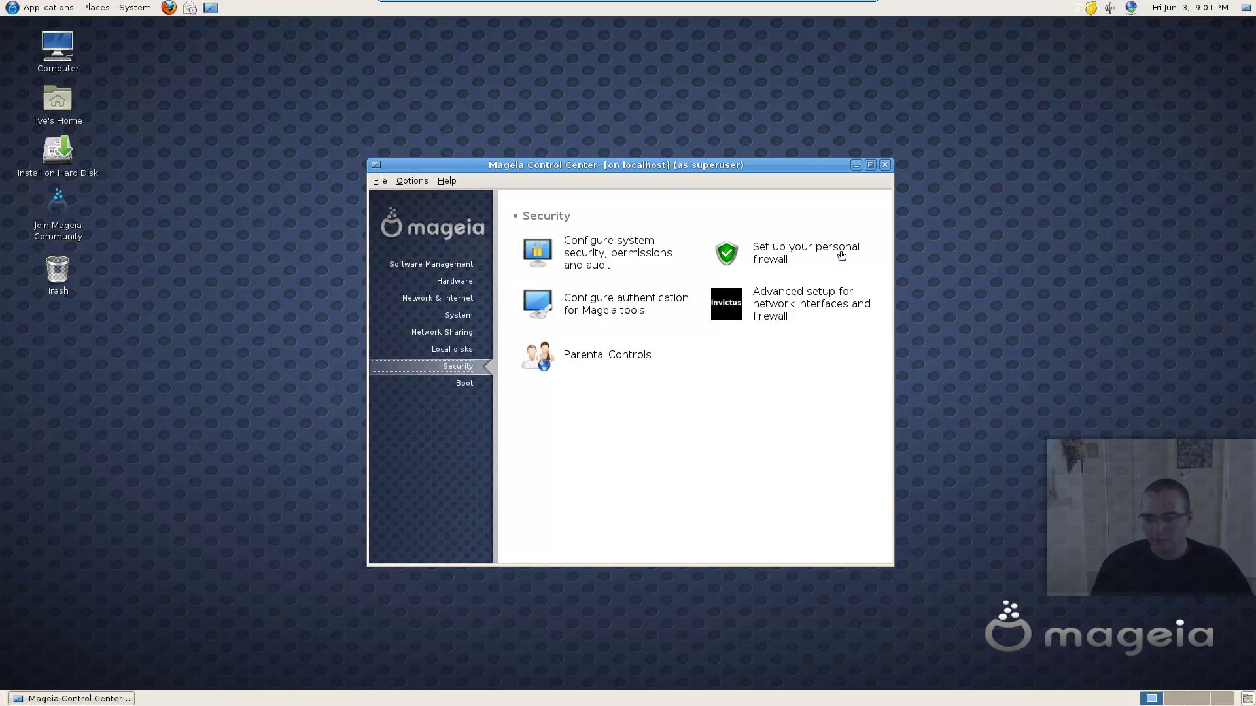
click(790, 256)
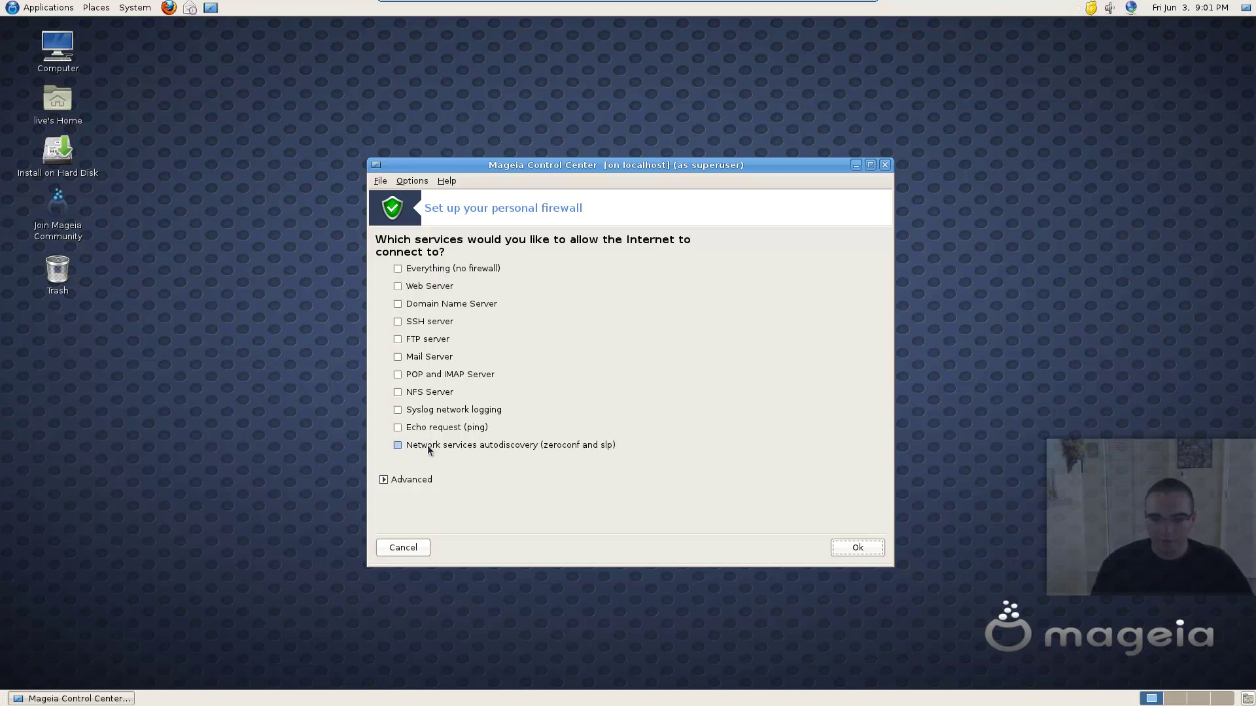
click(404, 548)
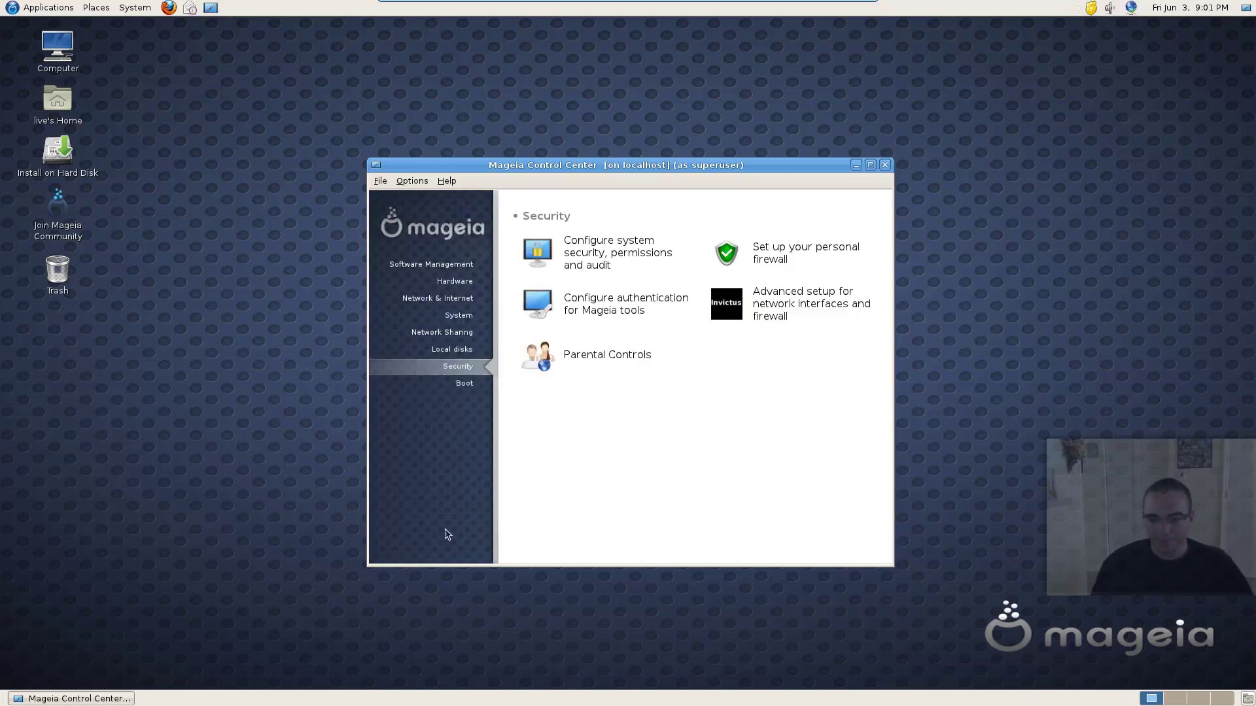
- Open Parental Controls, dismiss its warning, and cancel without saving
click(591, 352)
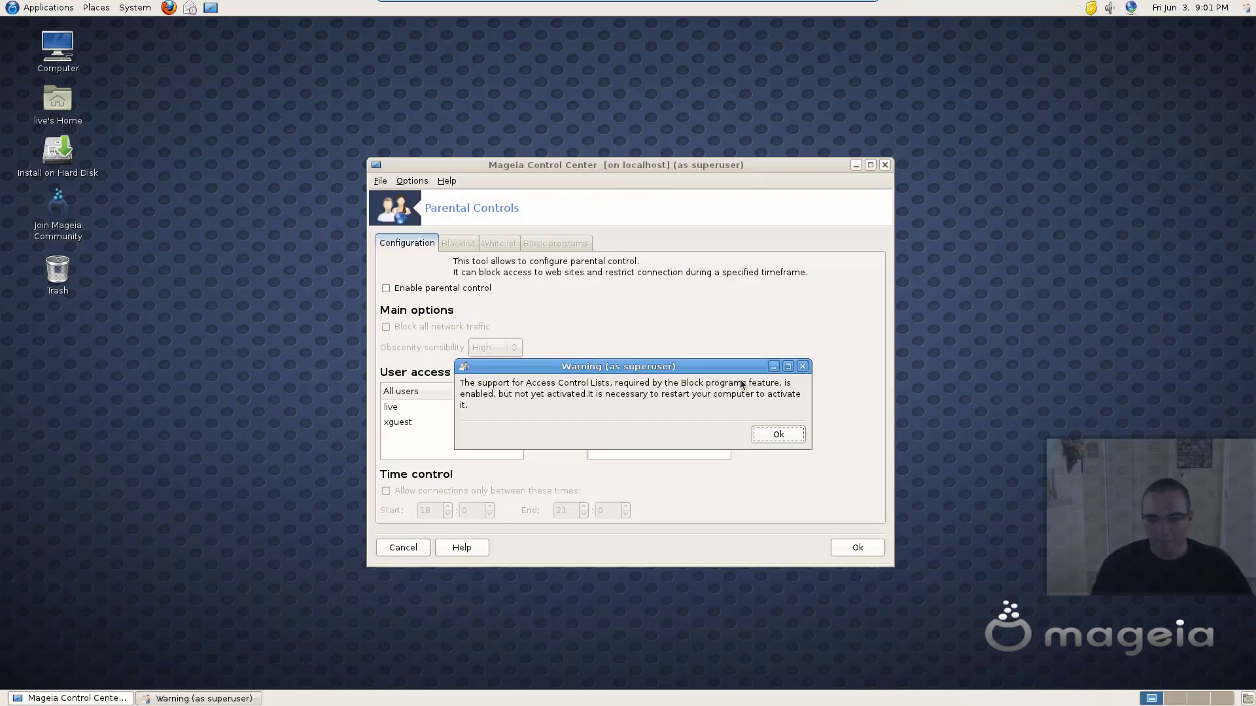
drag(731, 374, 904, 307)
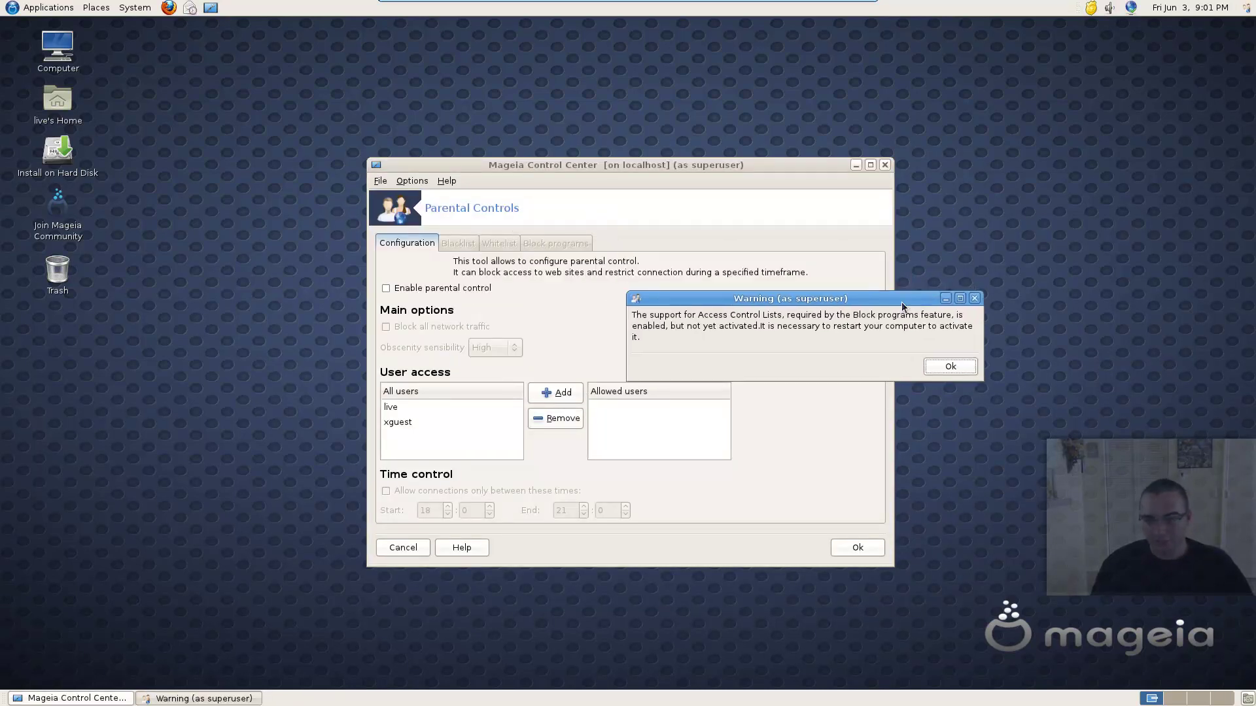
click(952, 366)
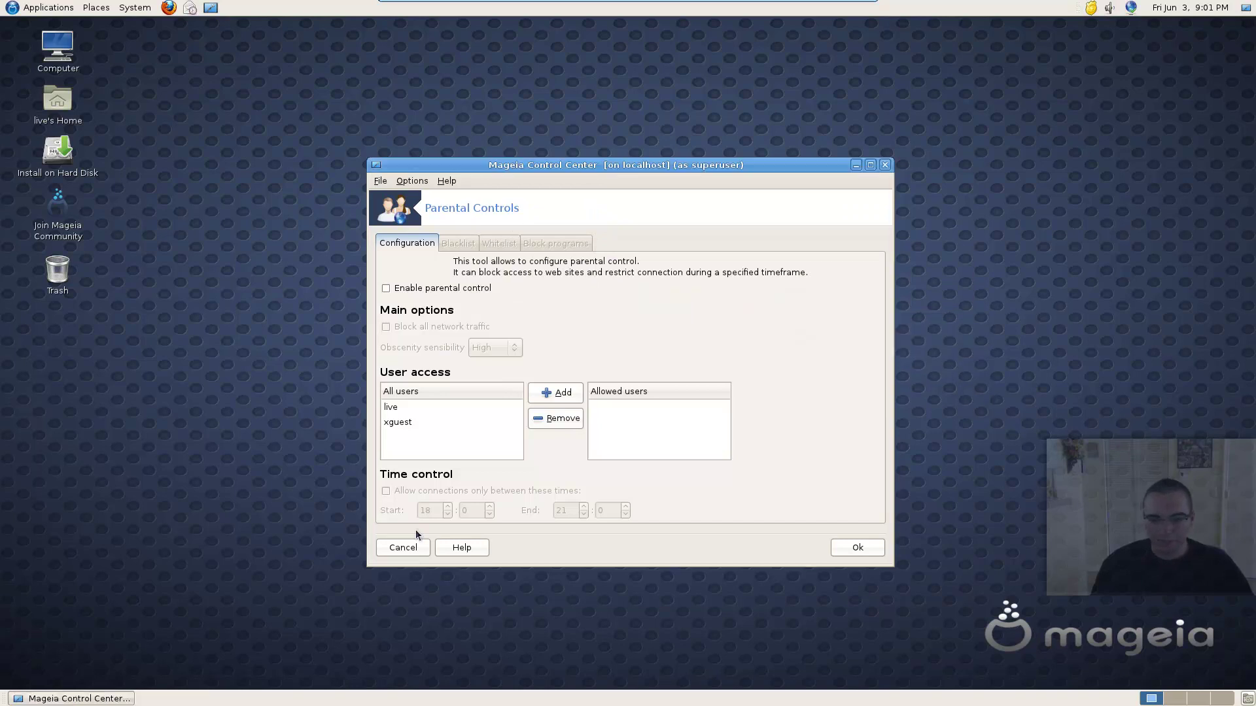
click(419, 547)
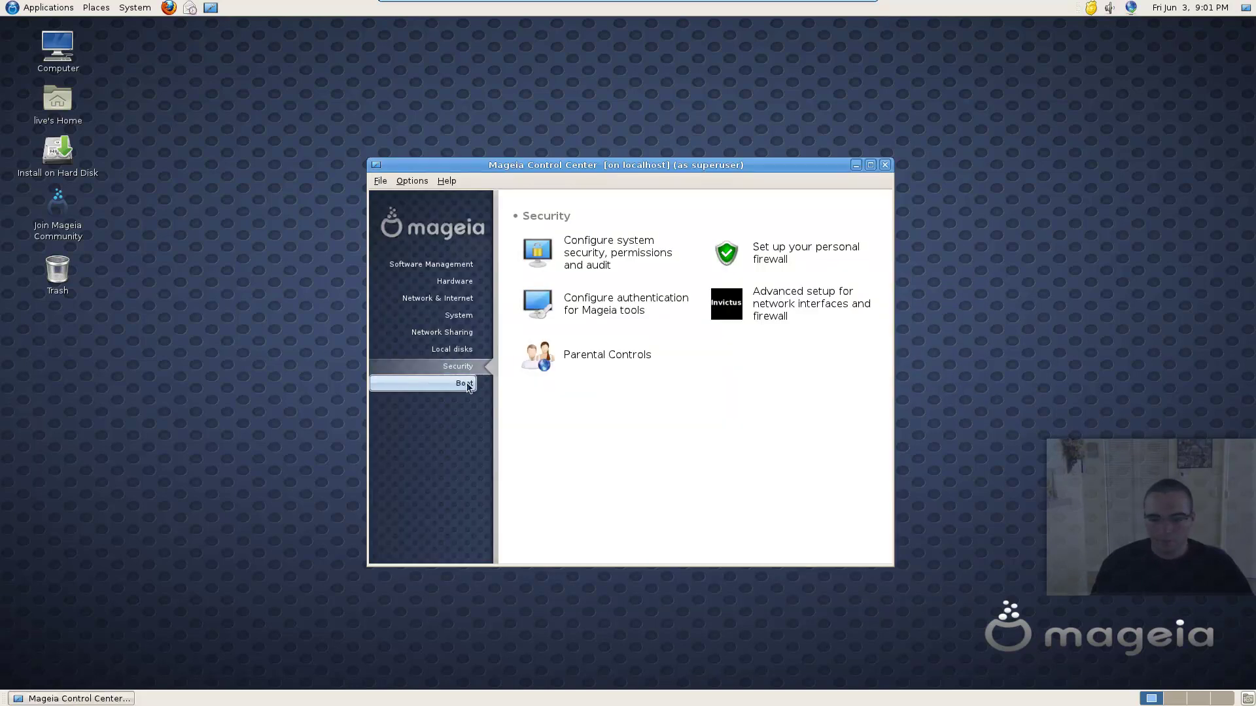
- Open and cancel the boot system, autologin and display manager setups, then close the Control Center
click(466, 384)
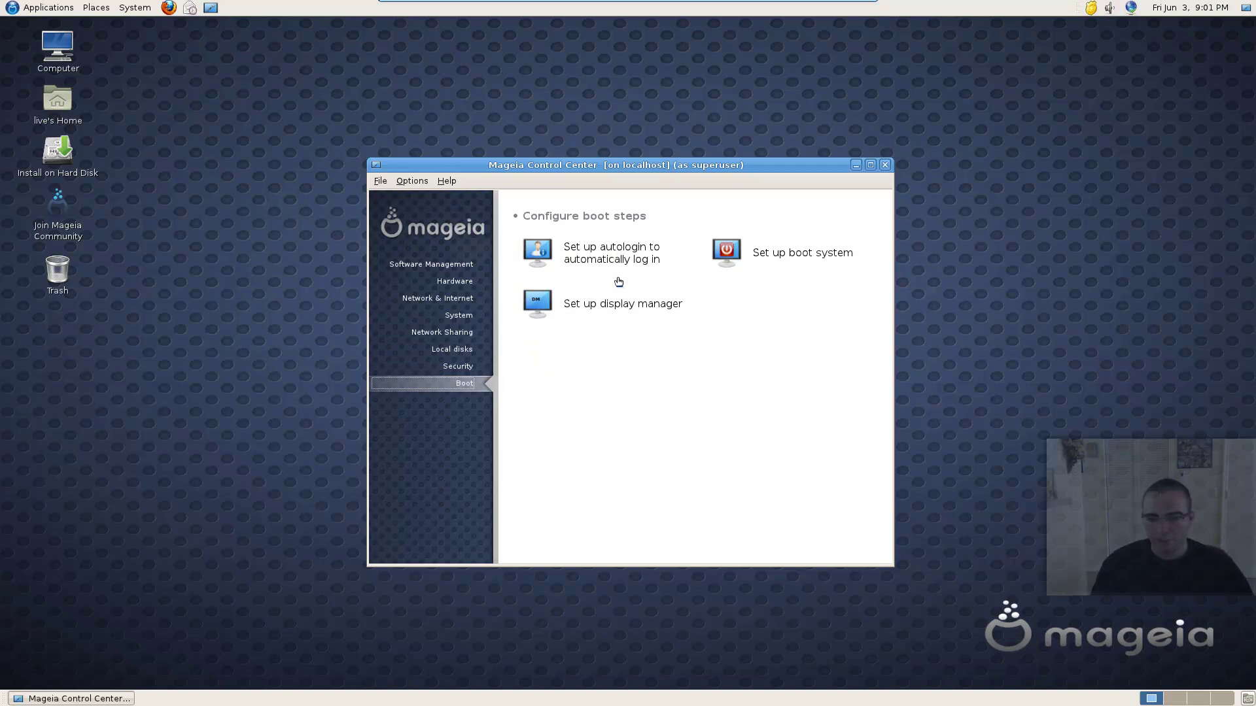
click(791, 261)
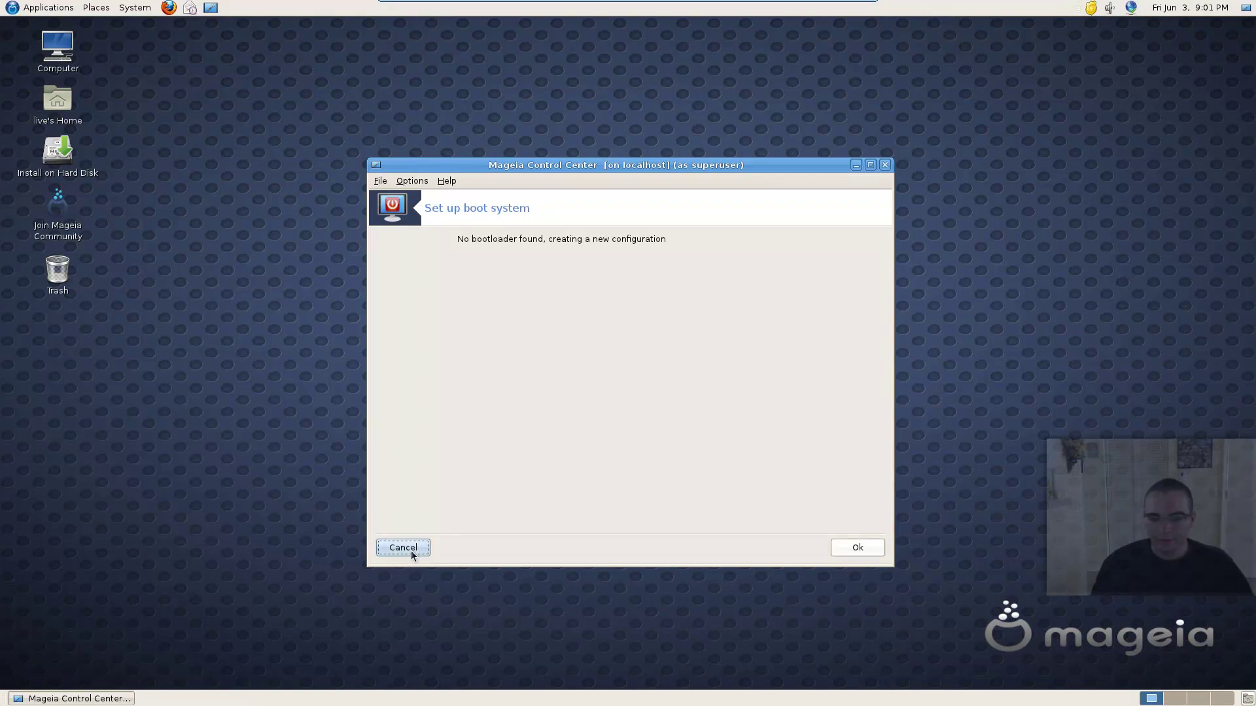
click(411, 551)
click(568, 246)
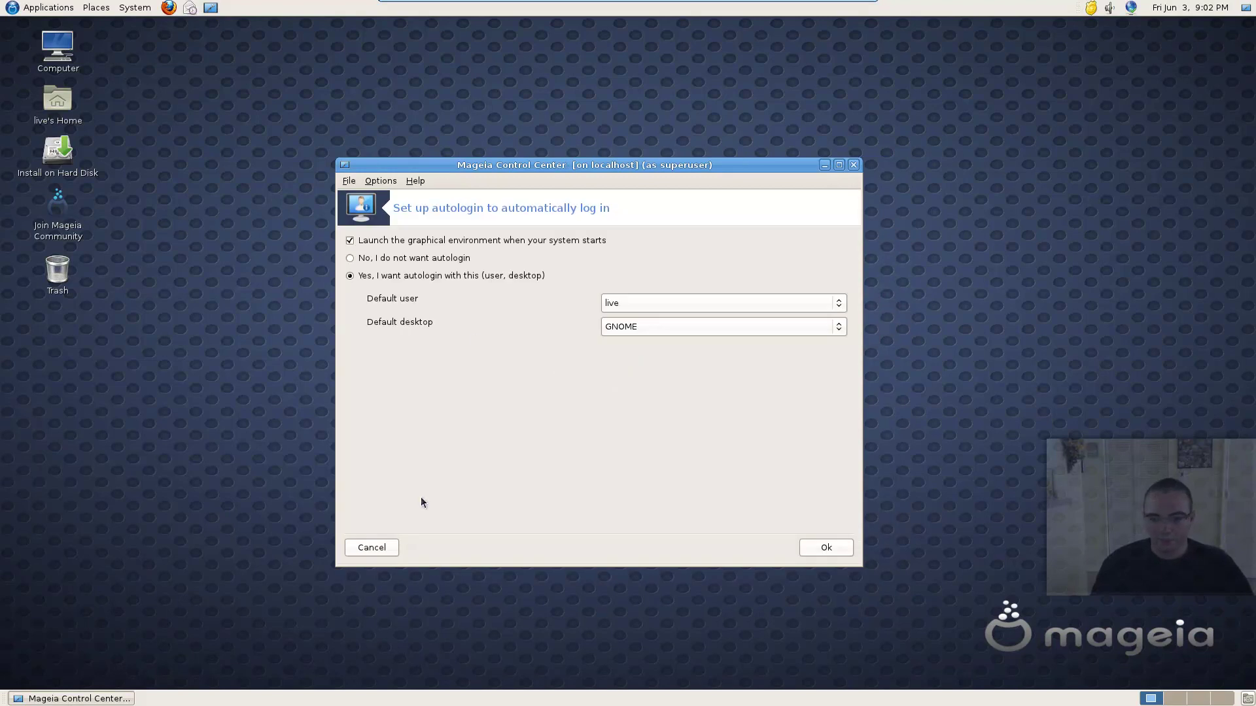
click(377, 548)
click(629, 305)
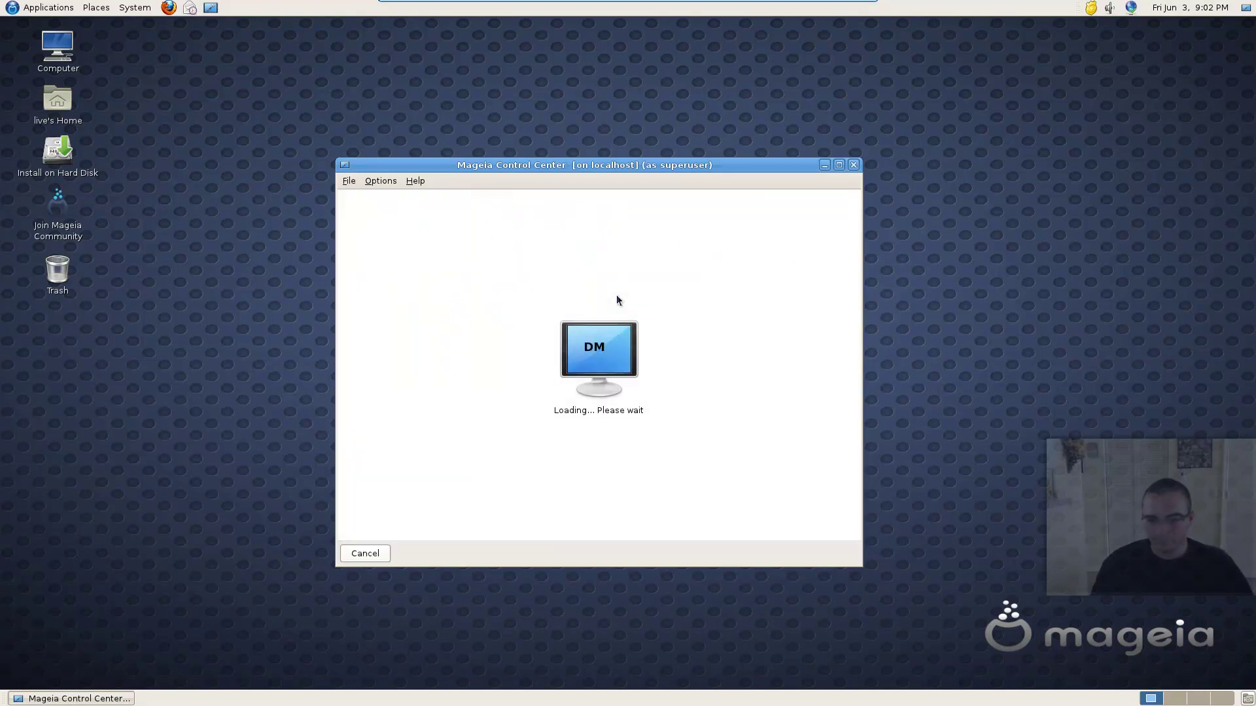
click(365, 548)
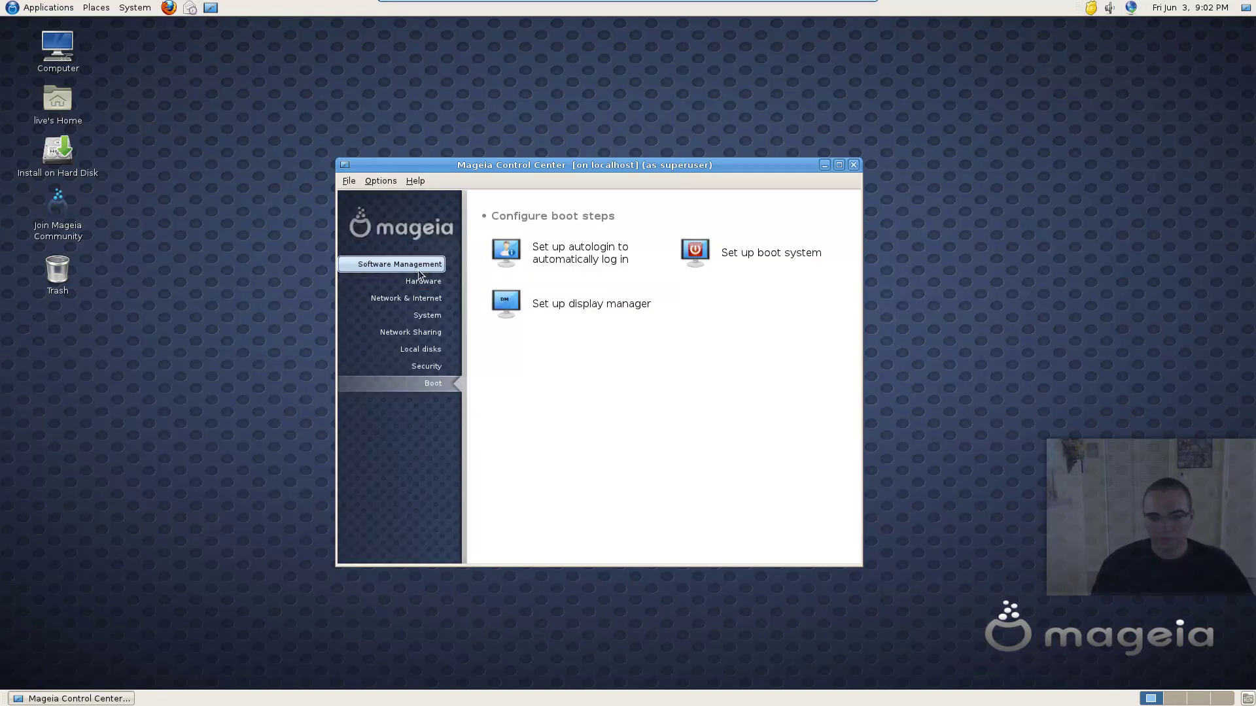
click(418, 266)
click(852, 165)
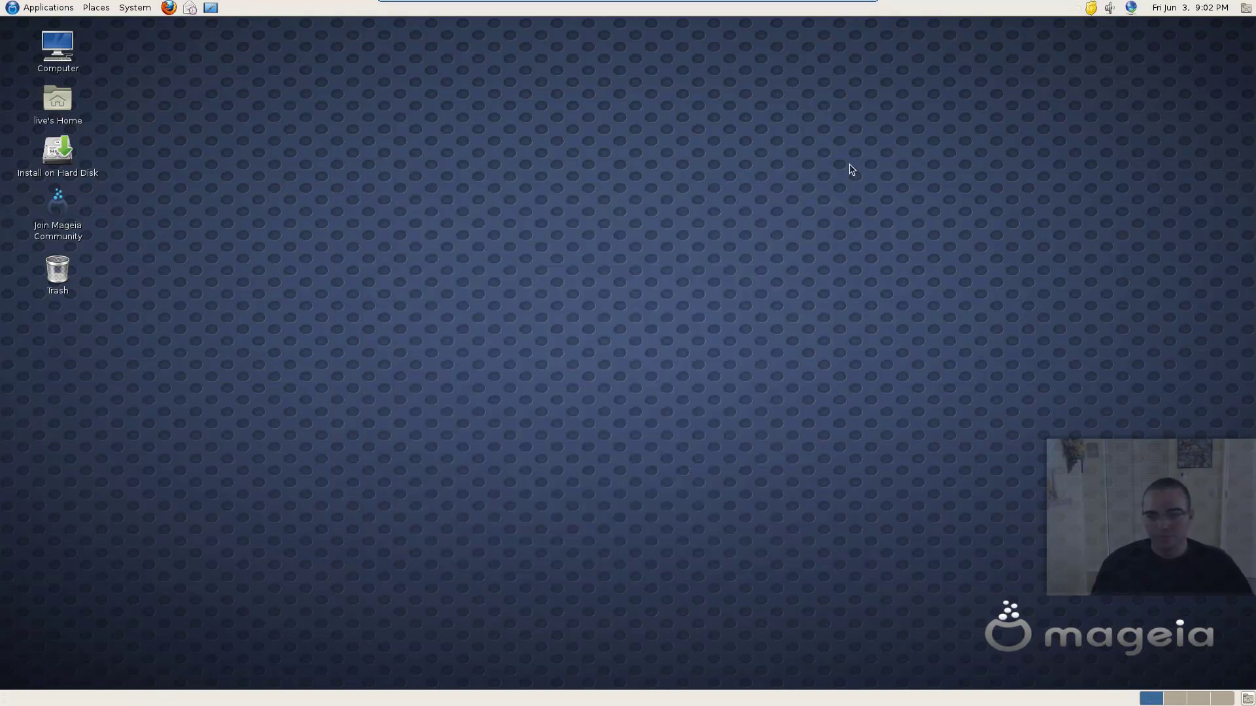
click(169, 7)
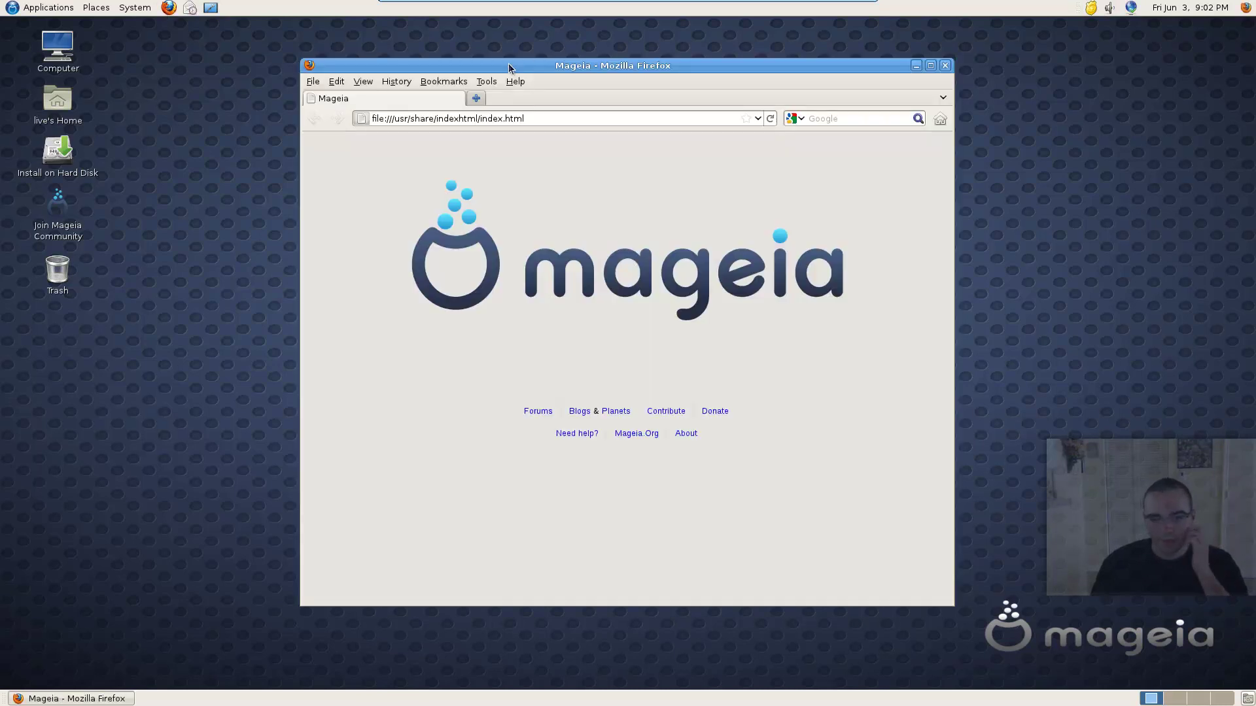
click(486, 81)
mouse_move(518, 83)
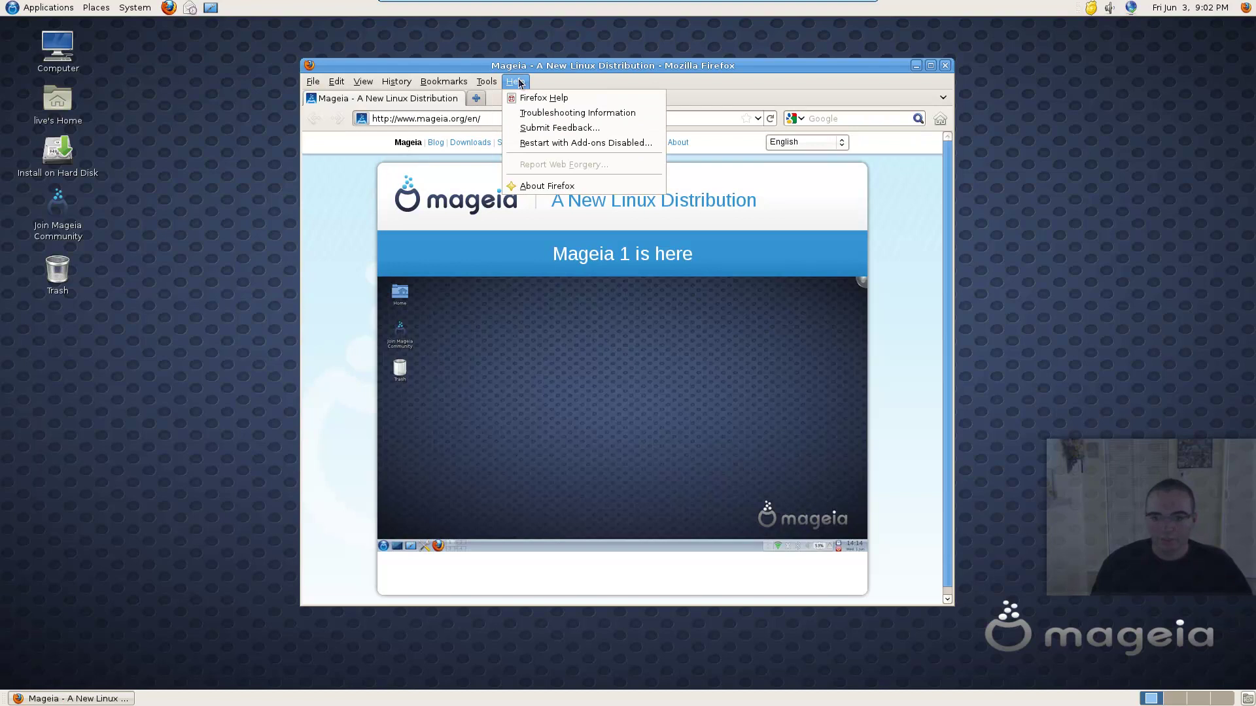
click(523, 186)
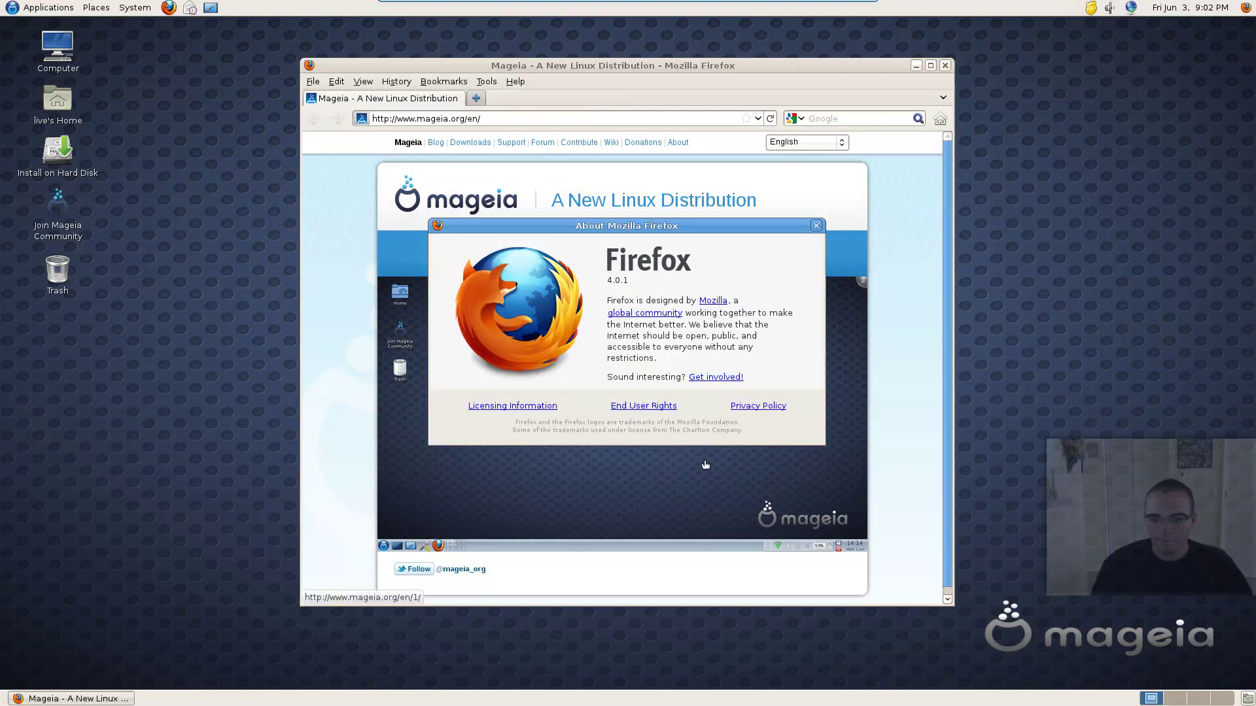
click(817, 227)
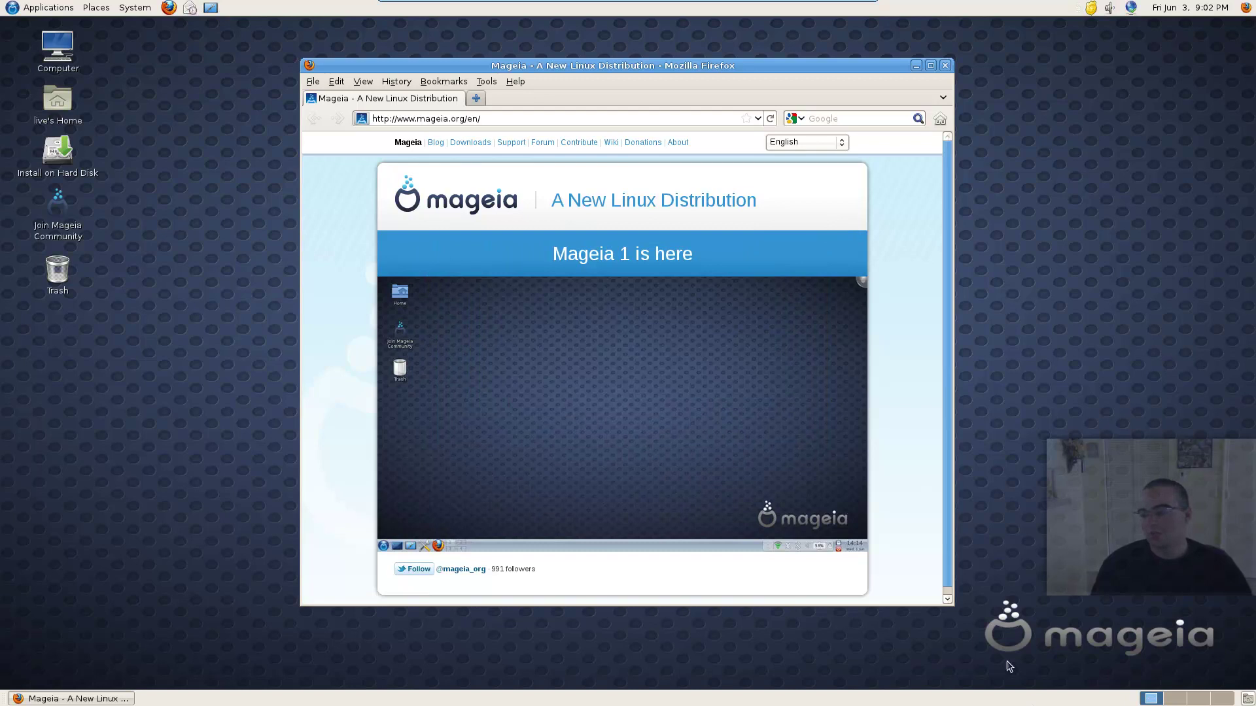
click(957, 604)
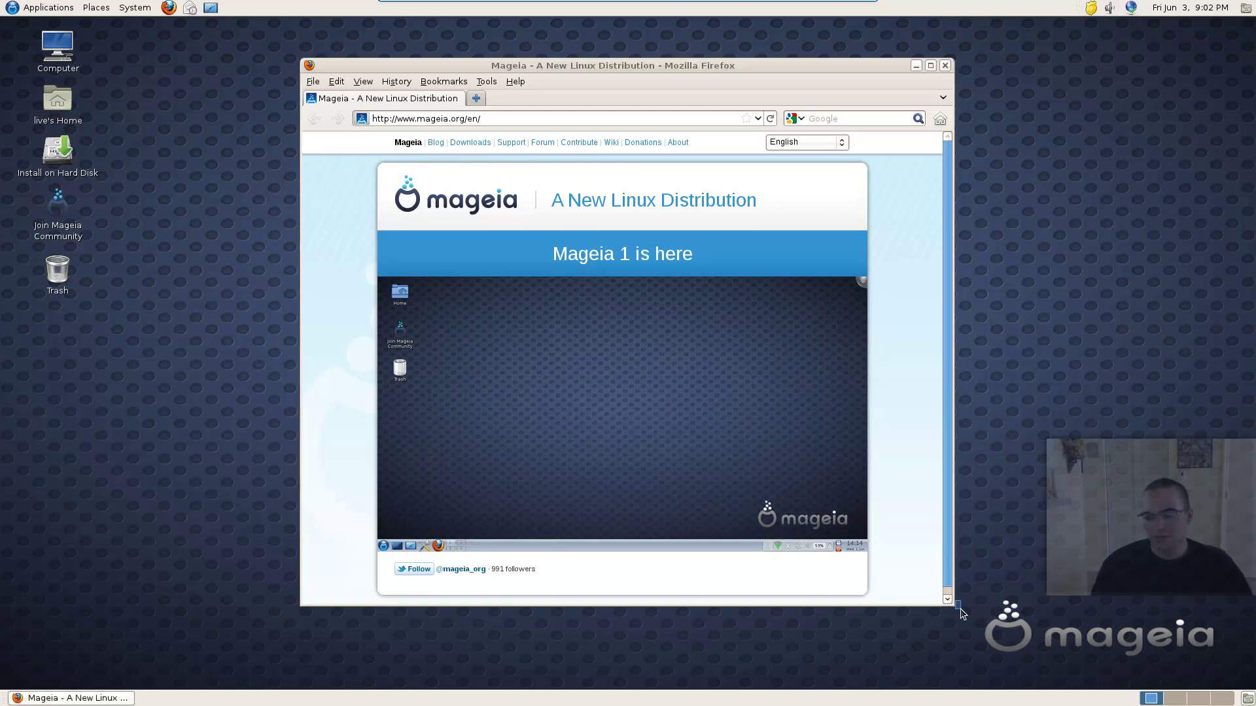
click(913, 563)
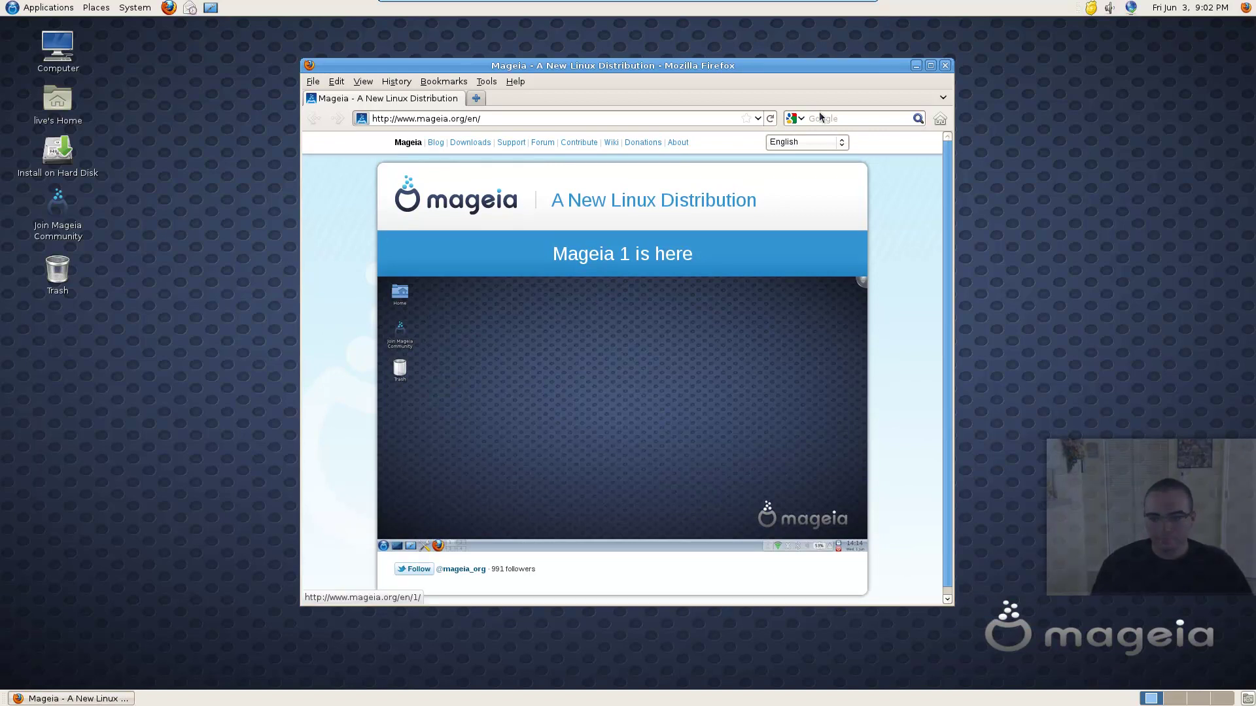
click(945, 66)
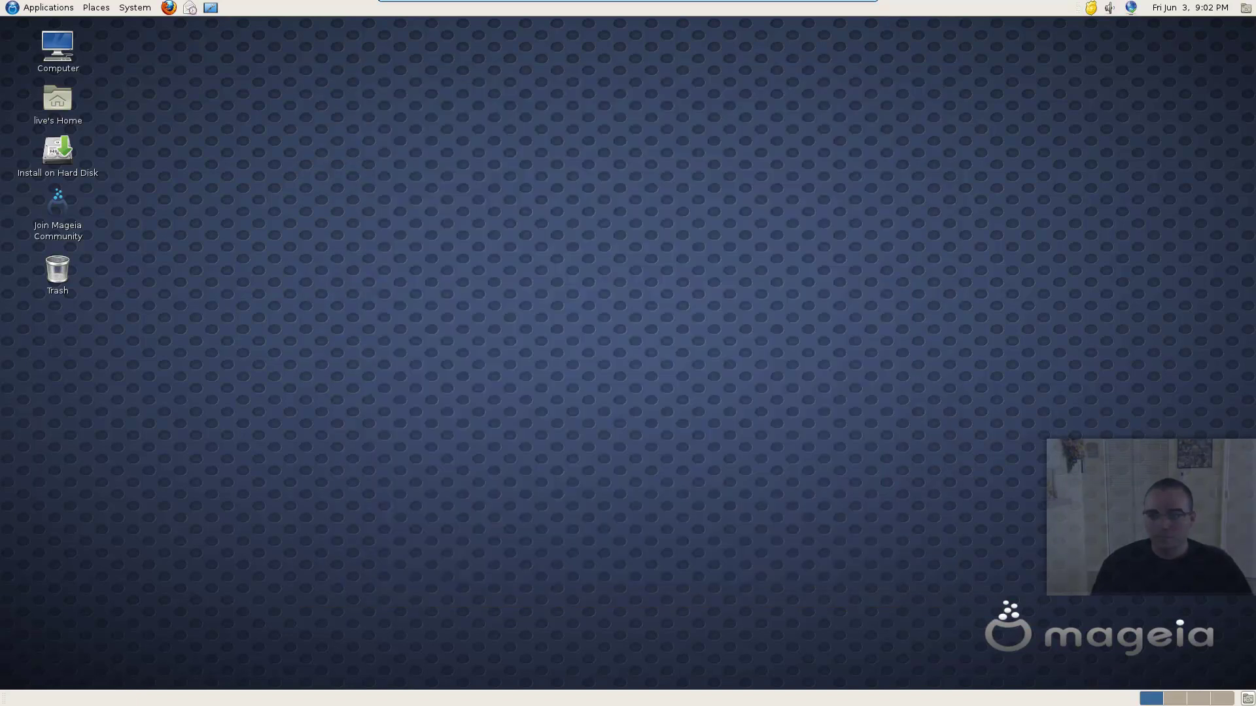
click(12, 7)
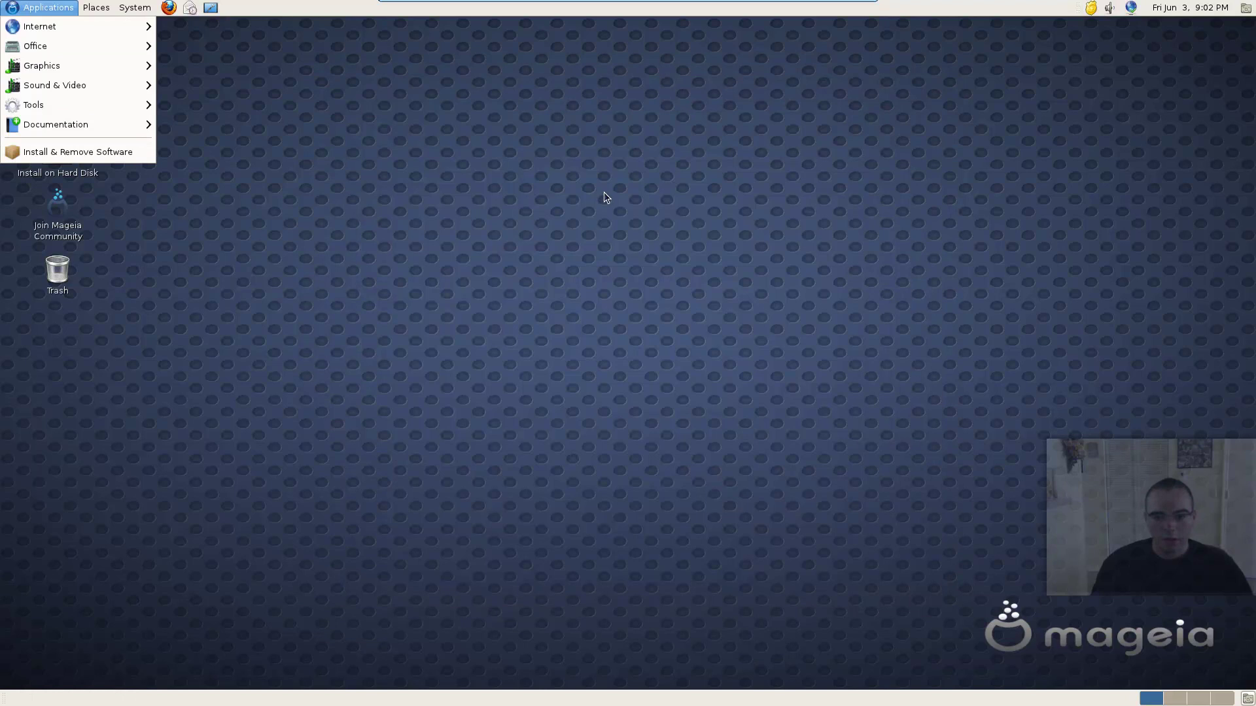
click(551, 207)
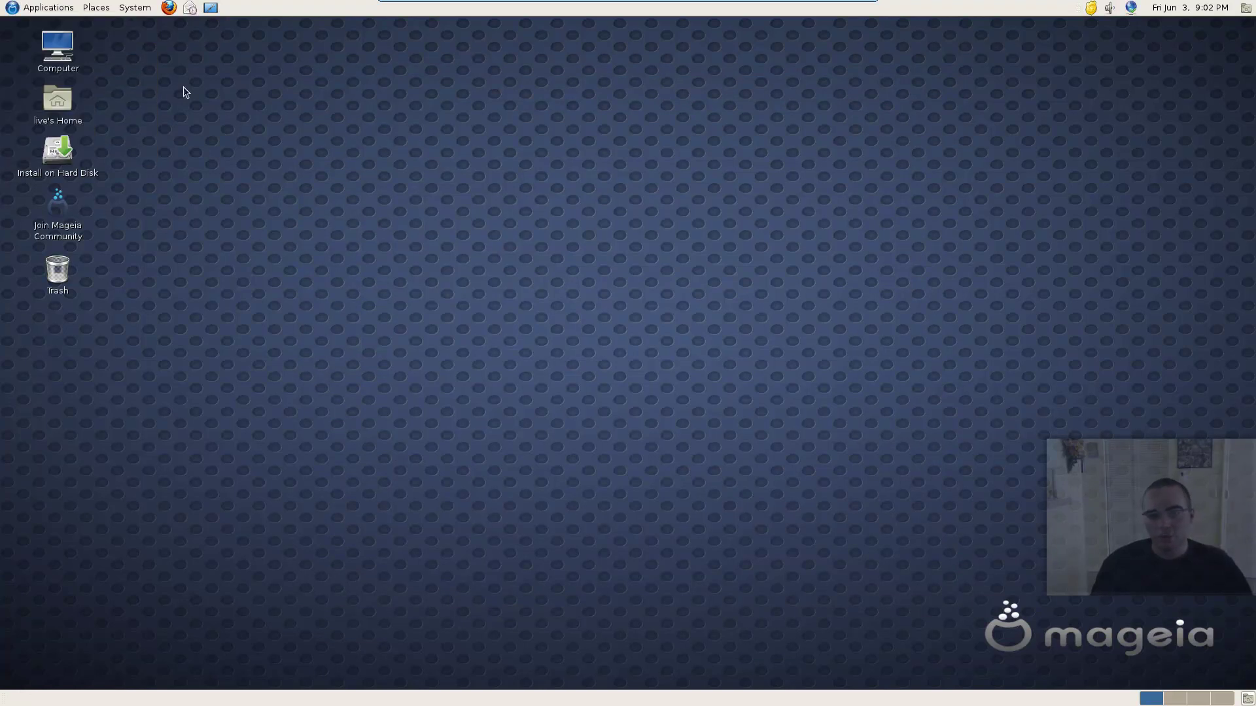
click(168, 7)
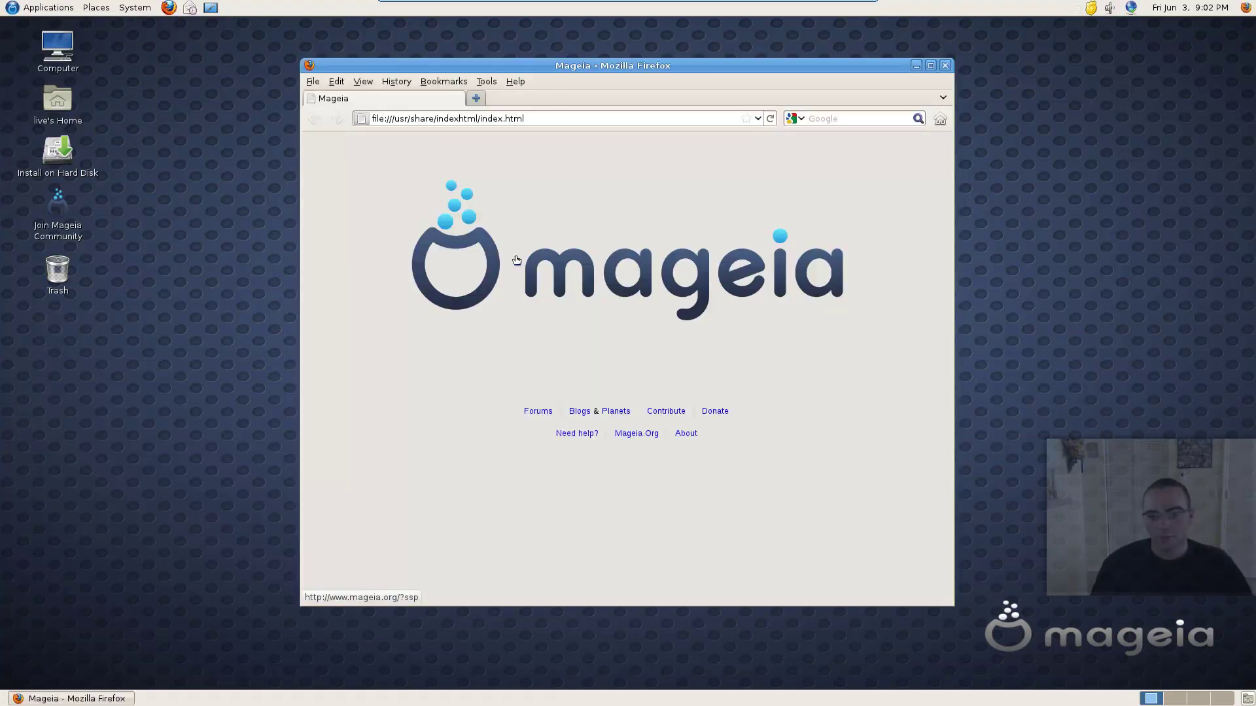
click(542, 280)
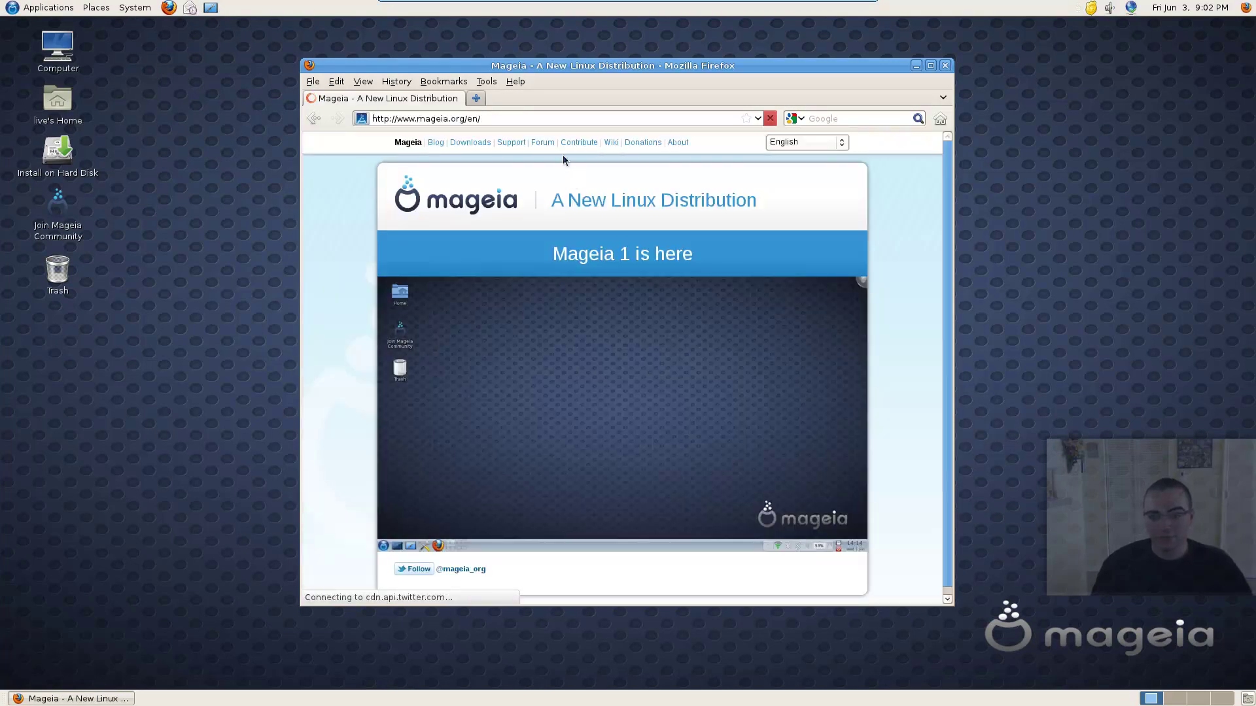
click(468, 144)
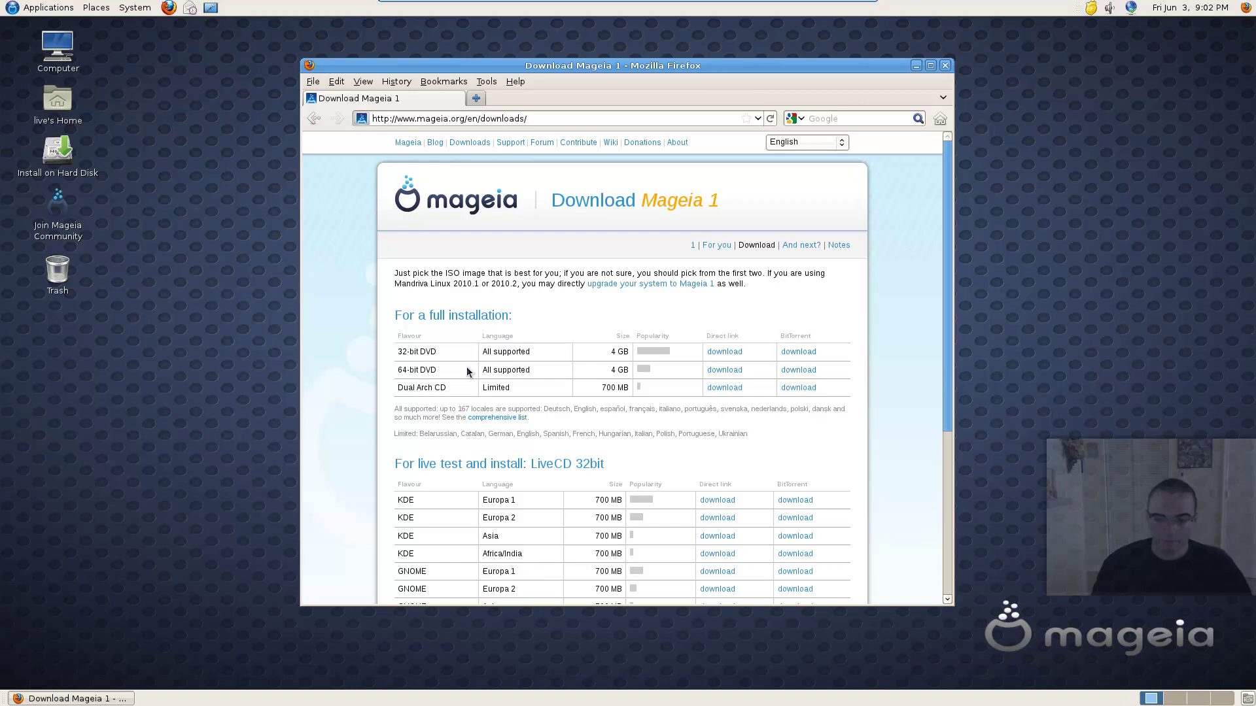
scroll(625, 414, down, 7)
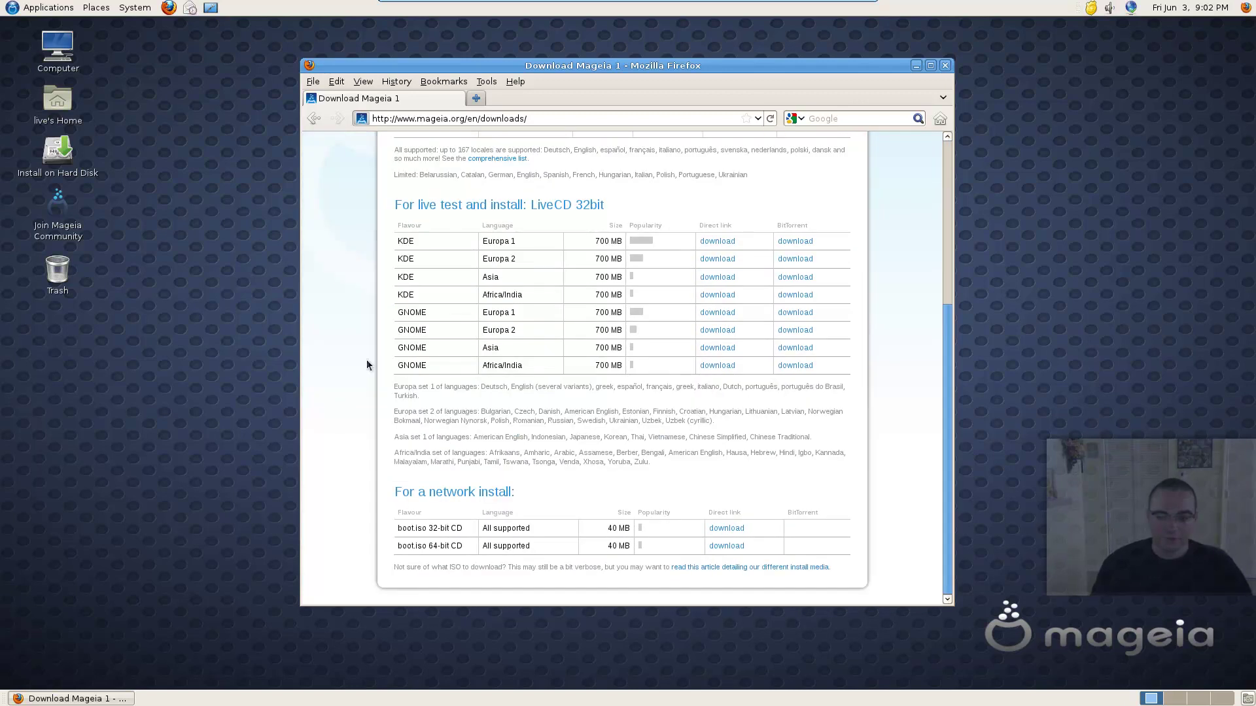
drag(409, 312, 484, 278)
click(761, 349)
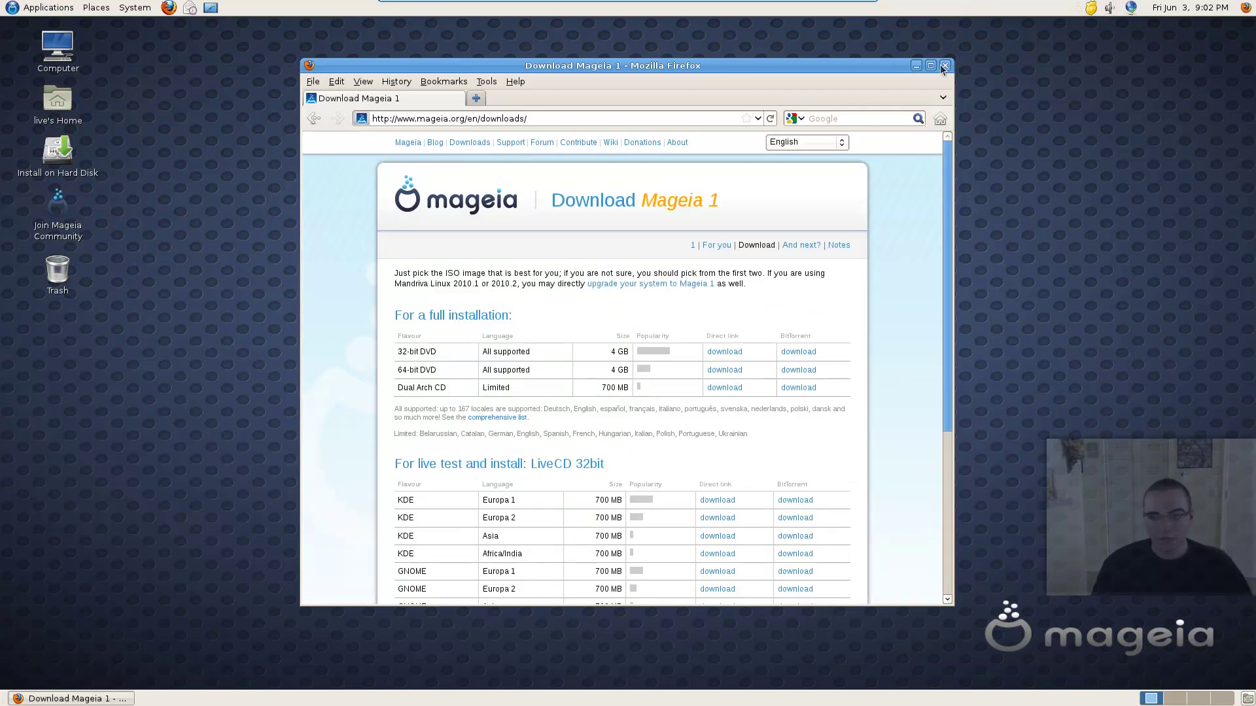
click(946, 66)
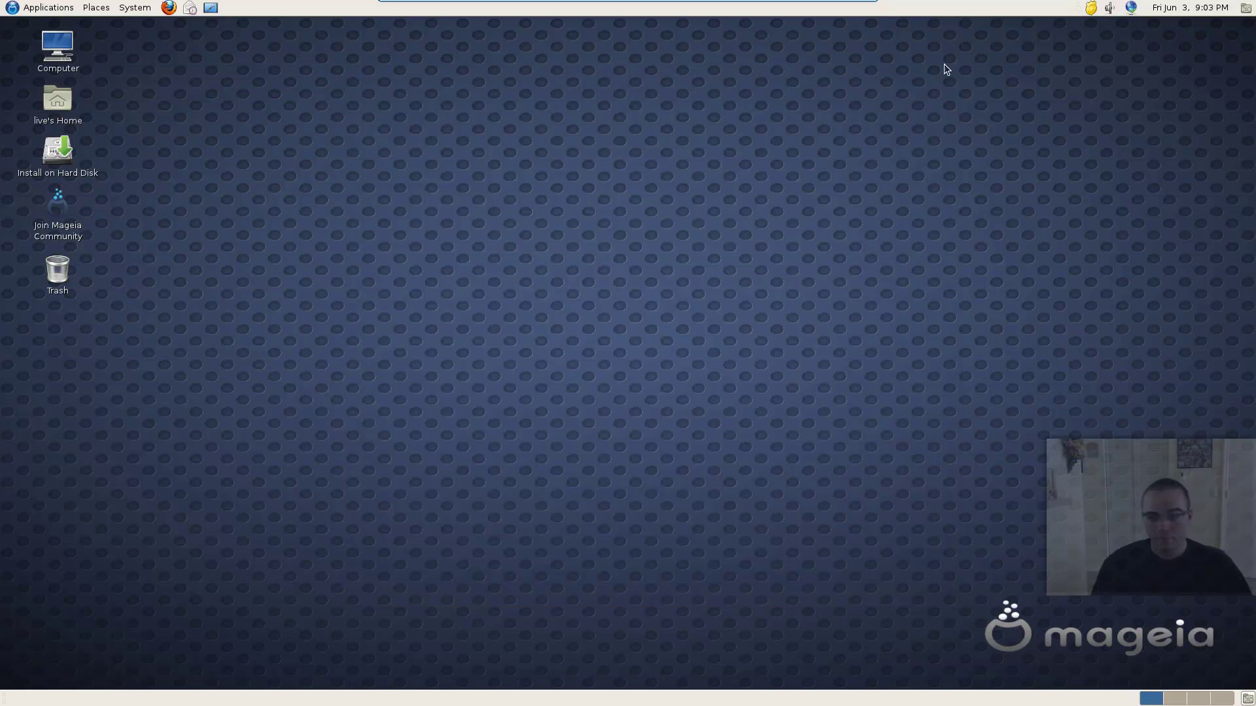